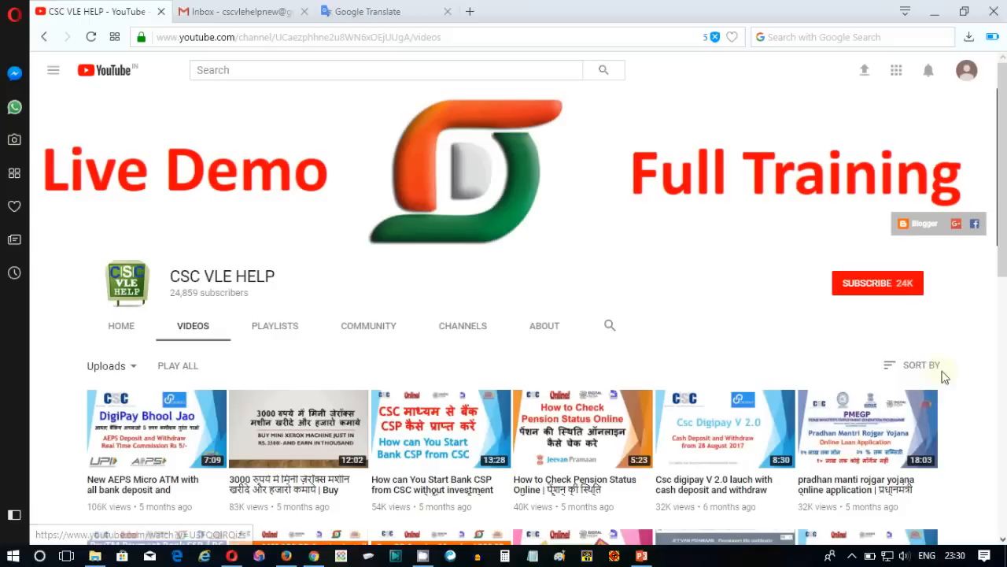
# - Subscribe to the CSC VLE HELP channel on YouTube
pyautogui.click(890, 289)
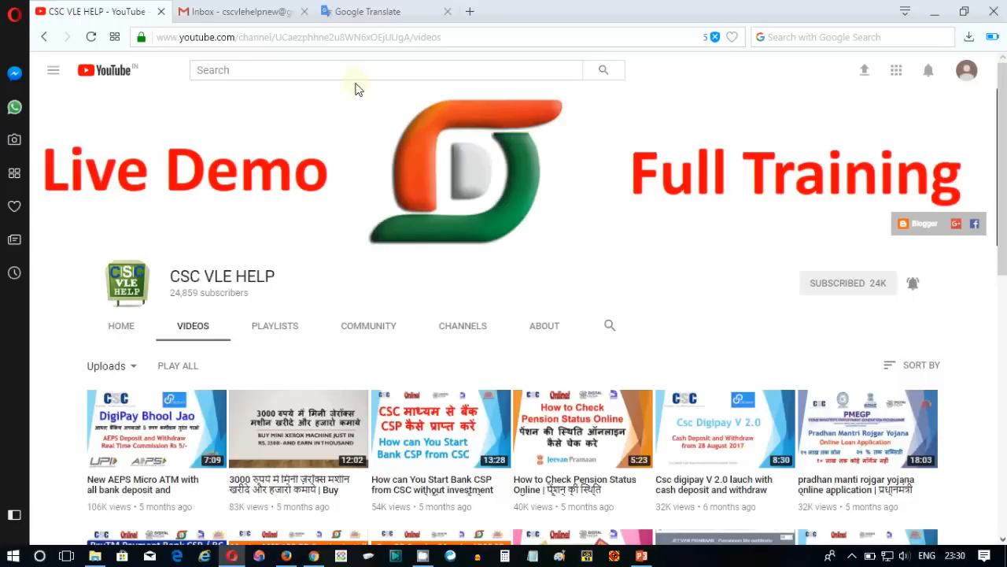
# - Switch to Google Translate and look up the phrase "We are pleased to inform you that" in the source text
pyautogui.click(372, 9)
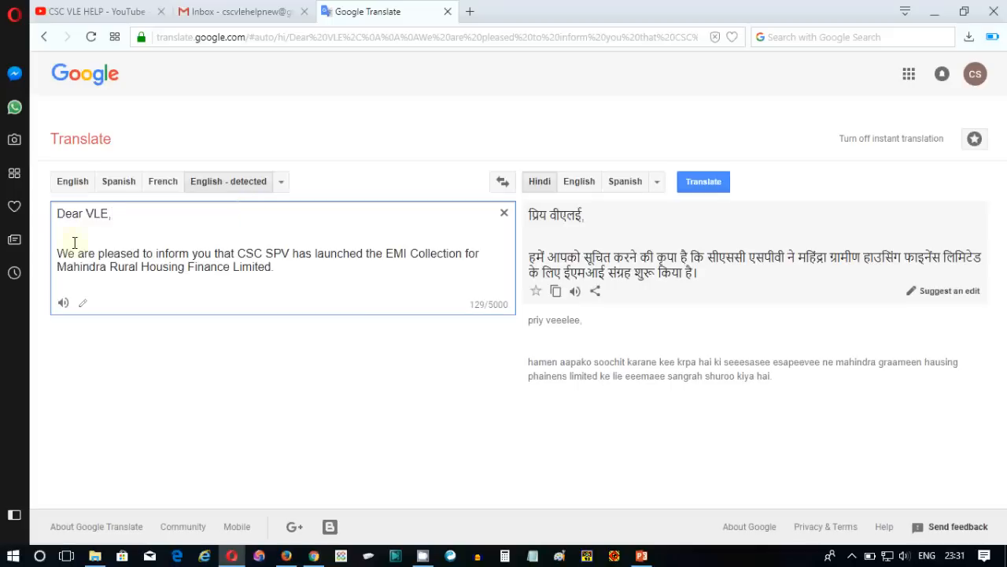
pyautogui.doubleClick(224, 253)
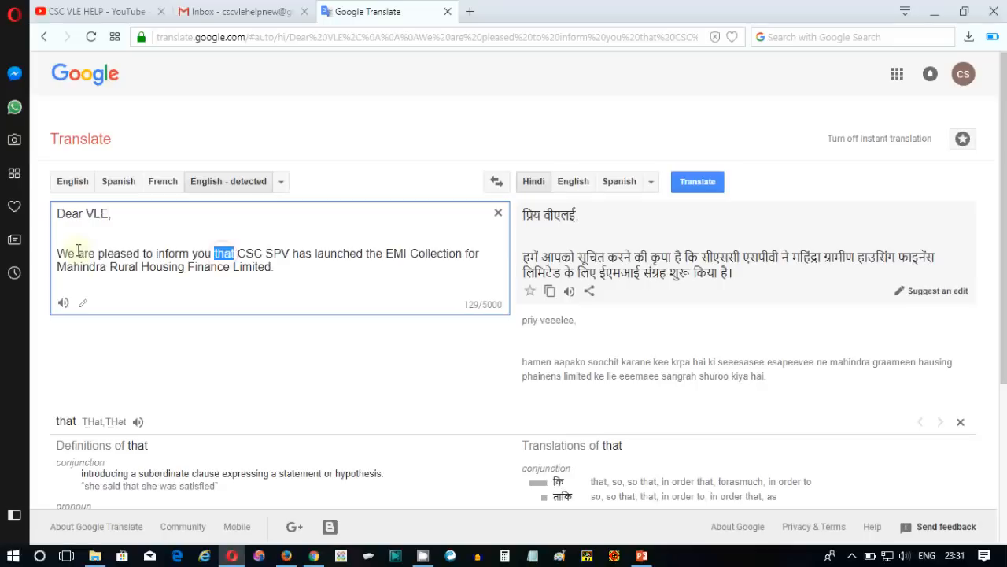
pyautogui.moveTo(57, 254); pyautogui.dragTo(239, 253)
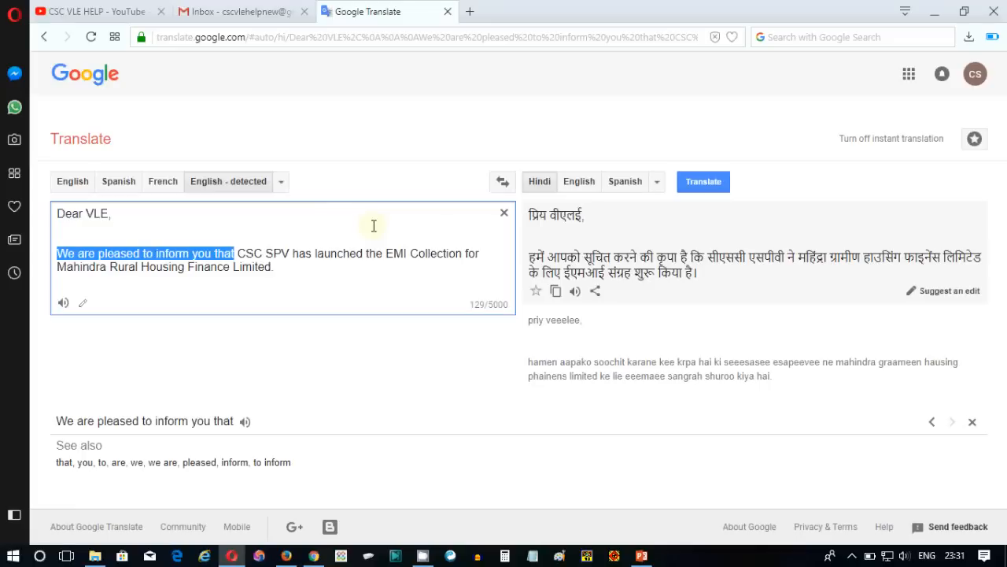
# - Replace the Gmail inbox page with the blogger.com site
pyautogui.click(256, 16)
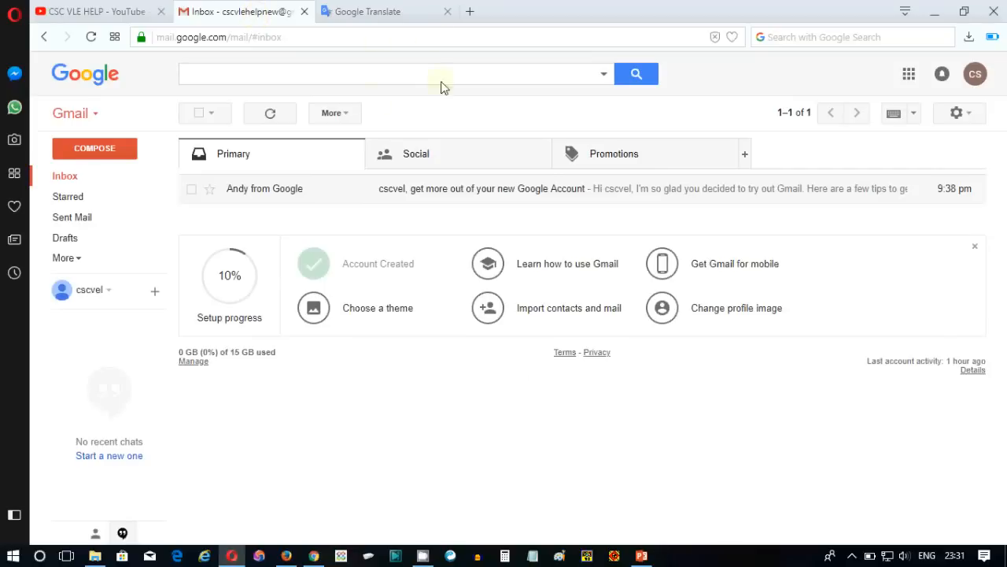
pyautogui.click(439, 37)
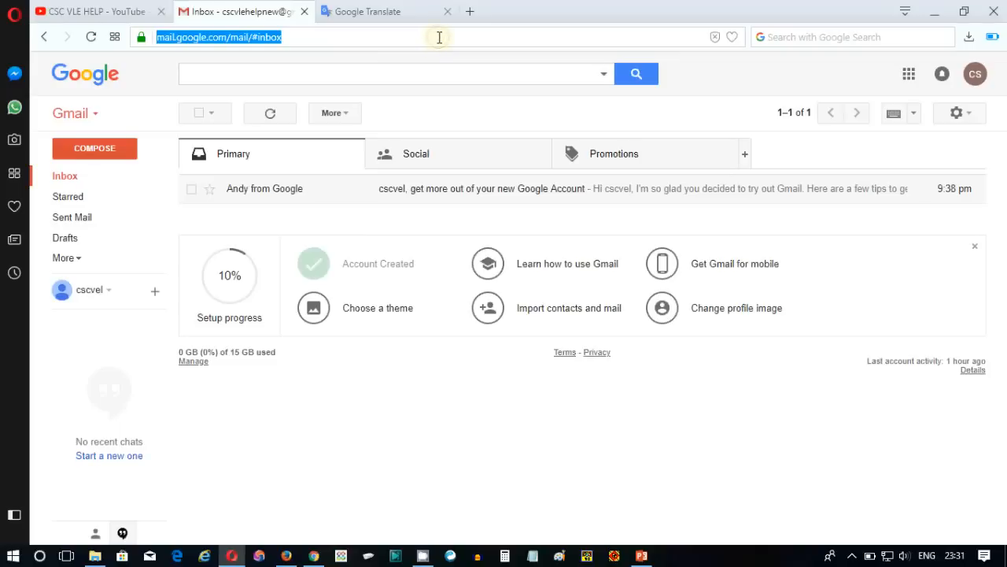
pyautogui.write('bl')
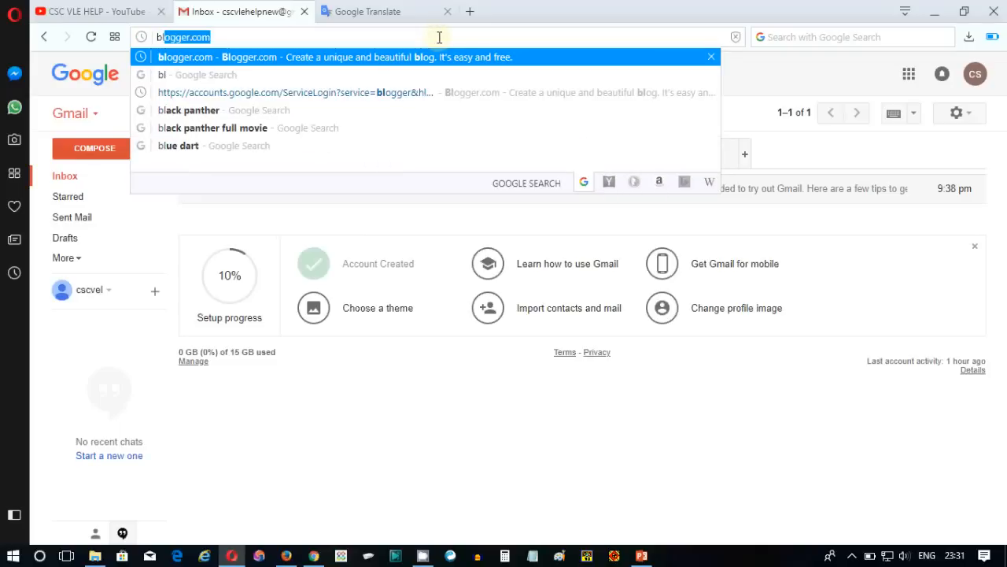
pyautogui.press('Return')
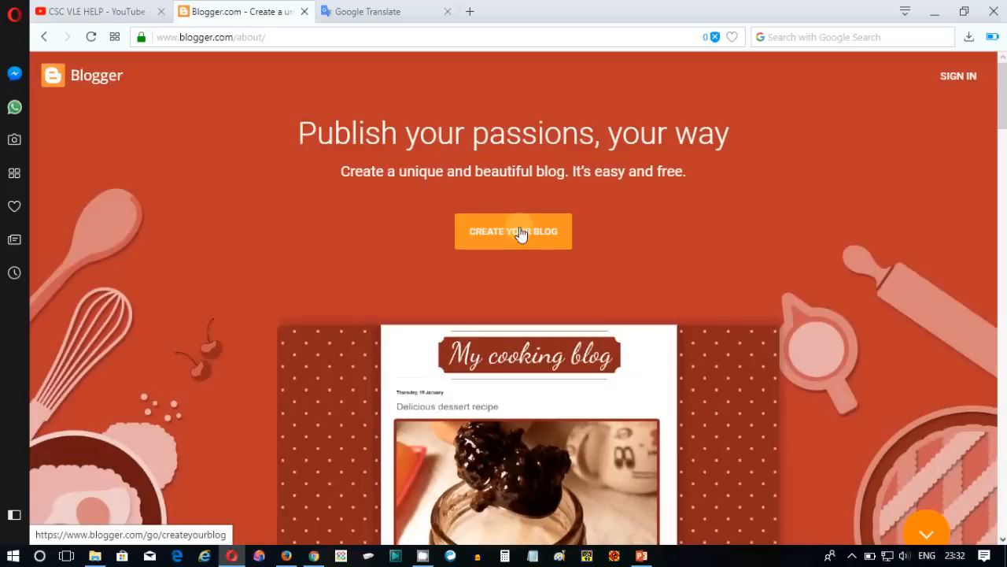
# - Start creating a blog and verify the Google account by entering the account password
pyautogui.click(520, 234)
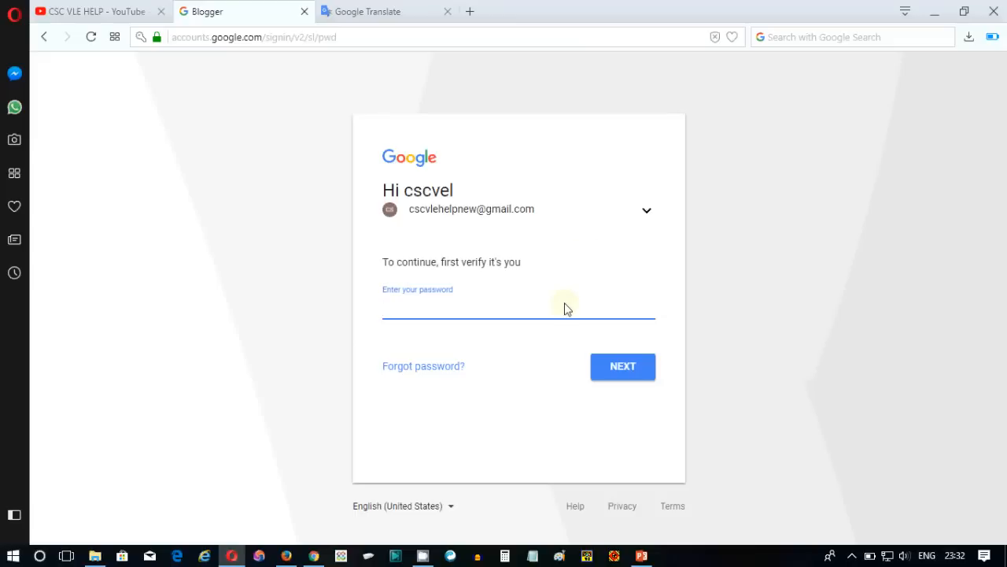
pyautogui.write('******')
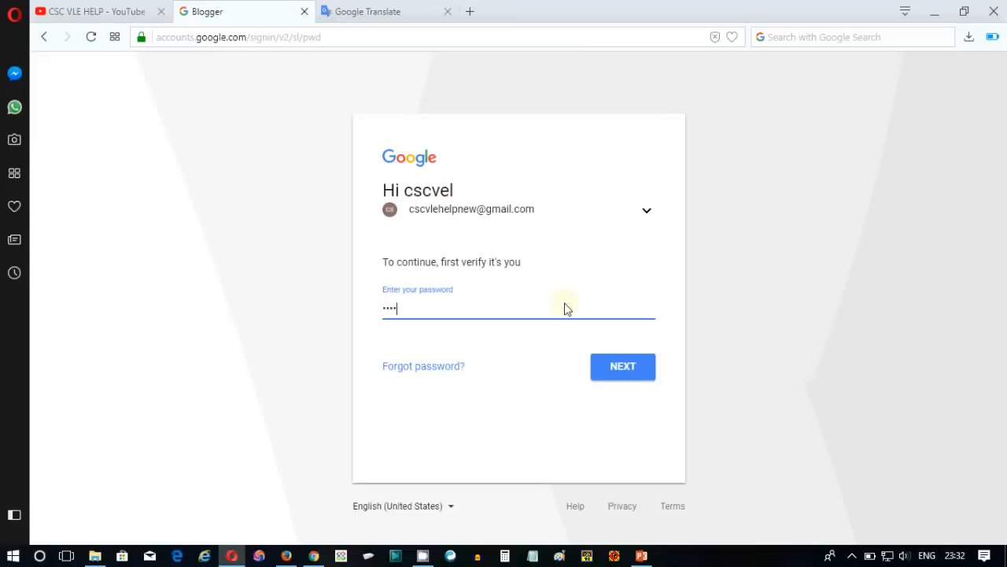
pyautogui.write('******')
pyautogui.click(619, 371)
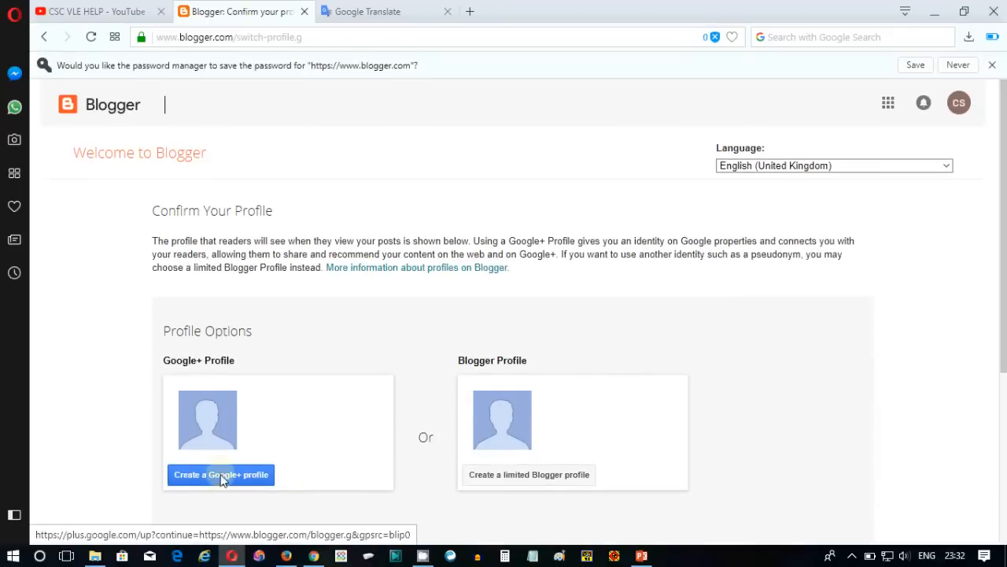
# - Choose a limited Blogger profile instead of a Google+ profile
pyautogui.click(506, 476)
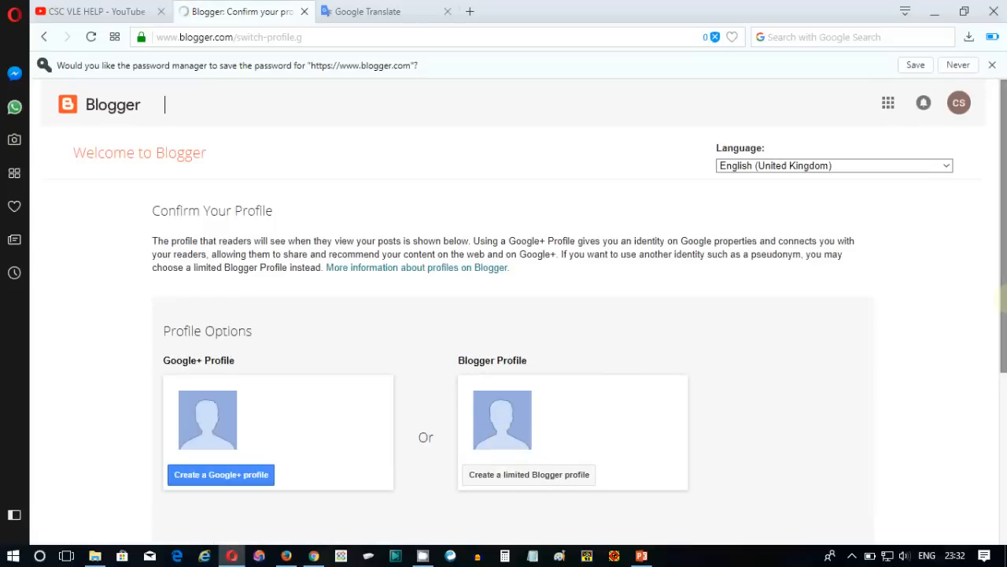
pyautogui.moveTo(1003, 299); pyautogui.dragTo(1002, 411)
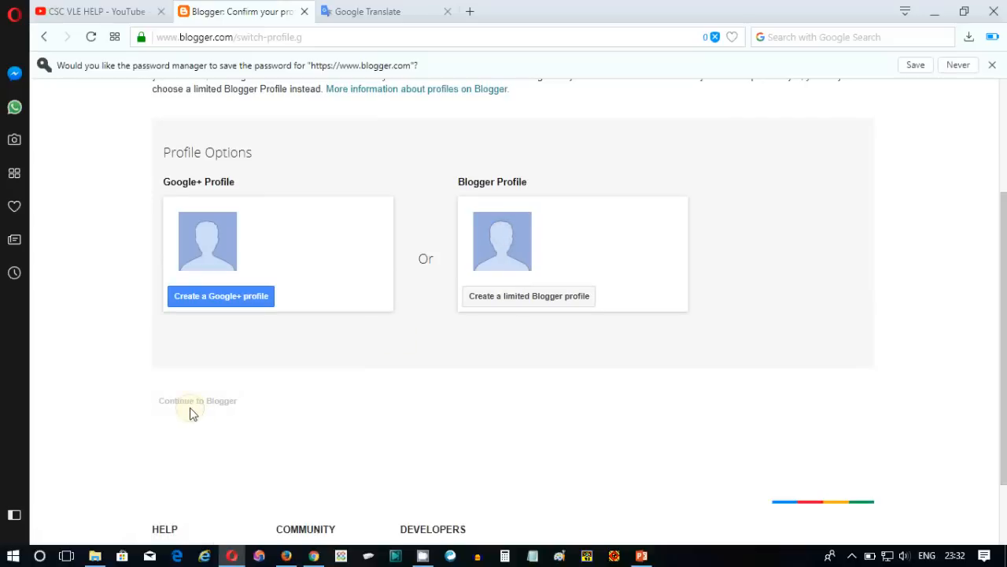
pyautogui.click(508, 299)
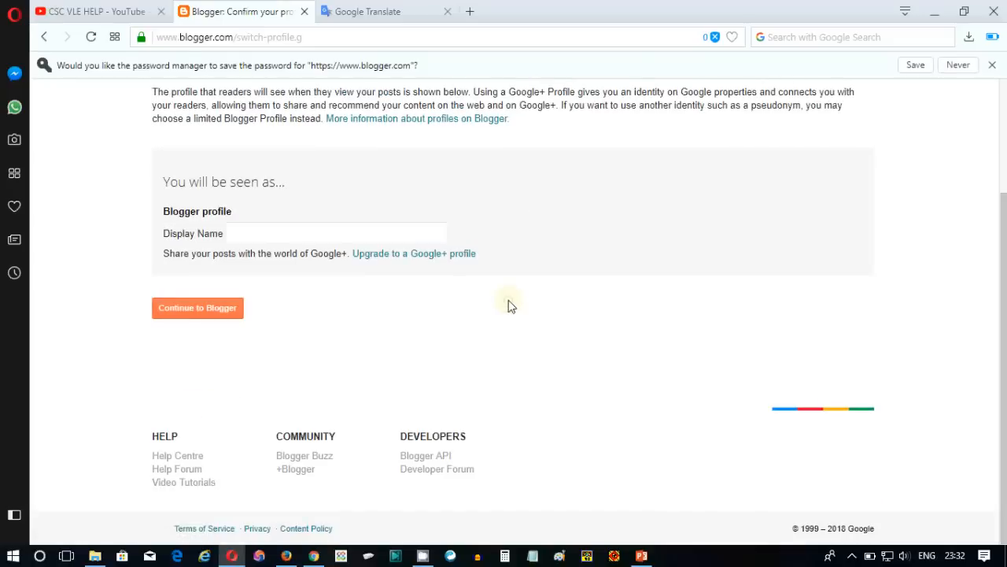
# - Set the Blogger profile's display name to "csc vle help" and continue to Blogger
pyautogui.click(303, 233)
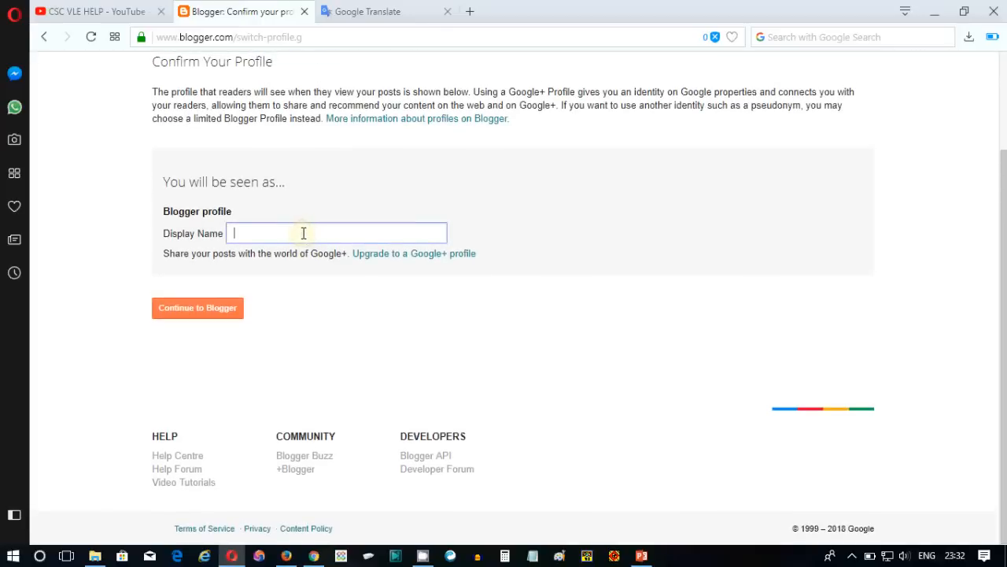
pyautogui.write('csc vlehe')
pyautogui.press('BackSpace')
pyautogui.press('BackSpace')
pyautogui.write('he')
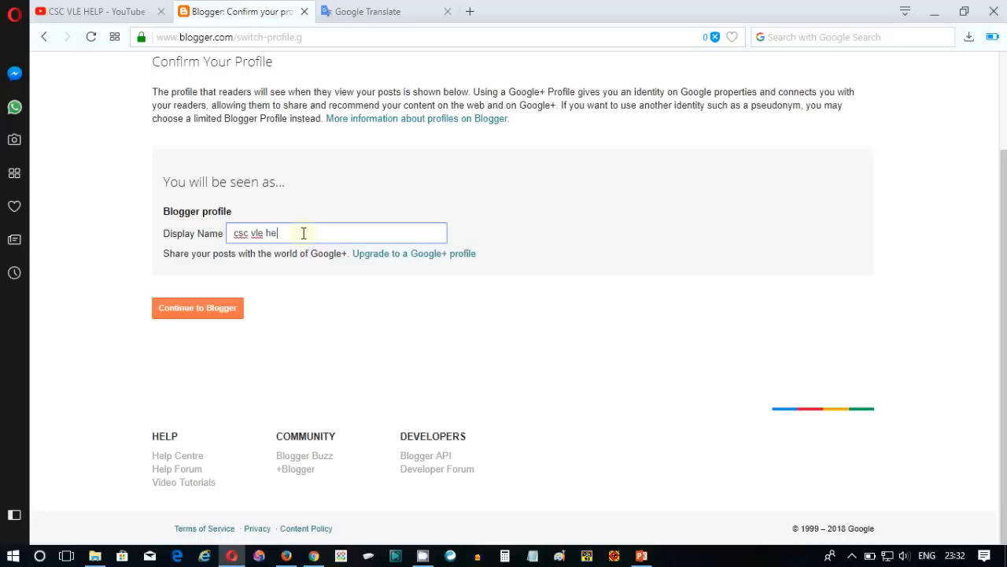
pyautogui.write('lp')
pyautogui.click(179, 307)
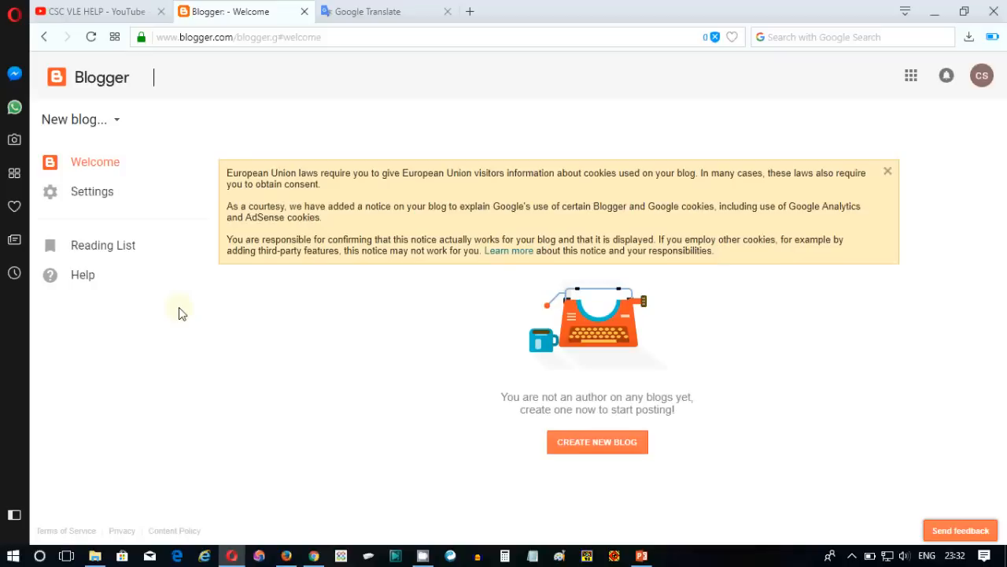
# - Open the form for creating a new blog
pyautogui.click(612, 442)
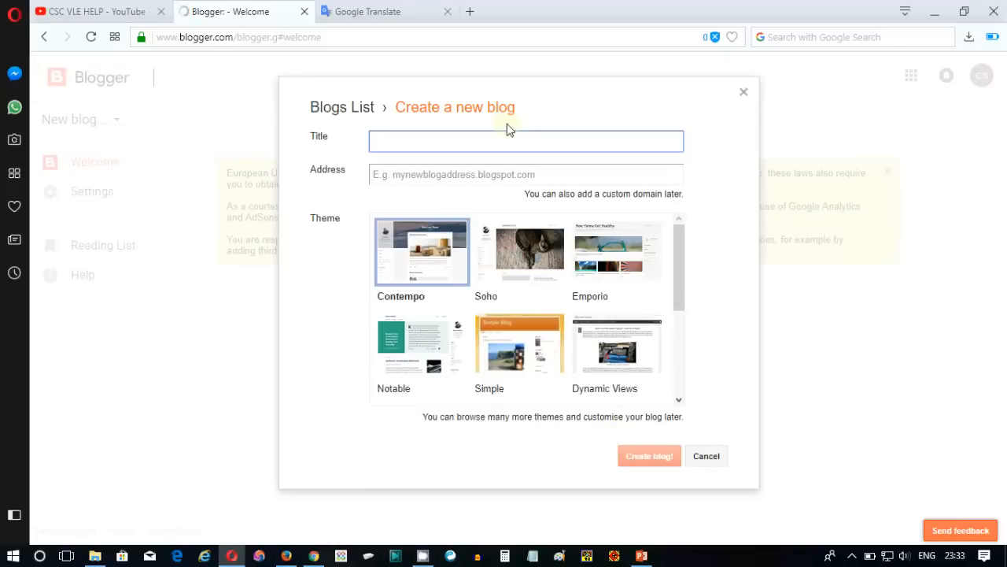
pyautogui.write('asdfasdfasd')
pyautogui.press('BackSpace')
pyautogui.press('BackSpace')
pyautogui.press('BackSpace')
pyautogui.press('BackSpace')
pyautogui.press('BackSpace')
pyautogui.press('BackSpace')
pyautogui.press('BackSpace')
pyautogui.press('BackSpace')
pyautogui.press('BackSpace')
pyautogui.press('BackSpace')
pyautogui.press('BackSpace')
# - Try to create a blog titled "csc-vle-help" at csc-vle-help.blogspot.com, and return to the Blogger welcome page
pyautogui.write('csc-vle-help')
pyautogui.click(496, 174)
pyautogui.write('csc')
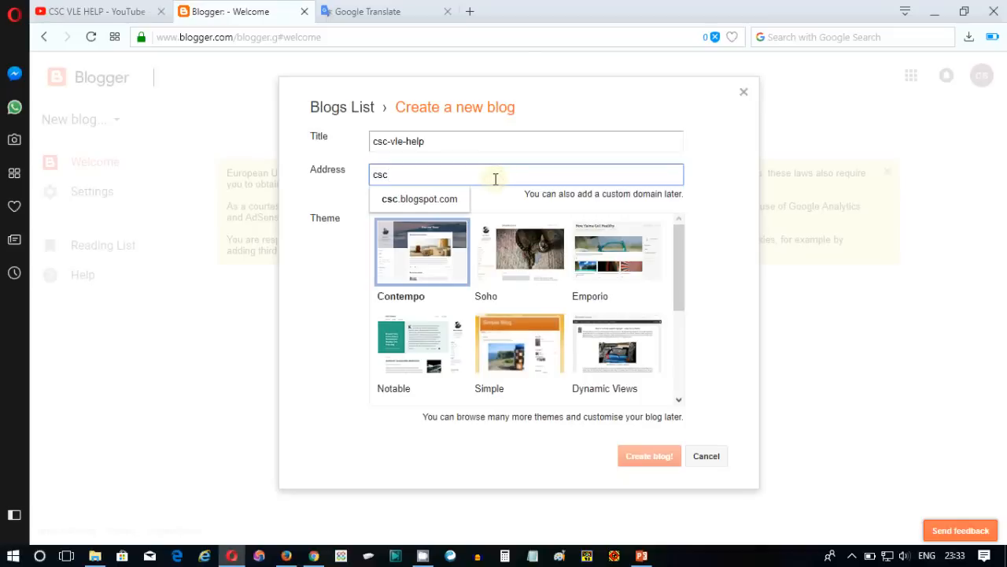
pyautogui.write('-vle')
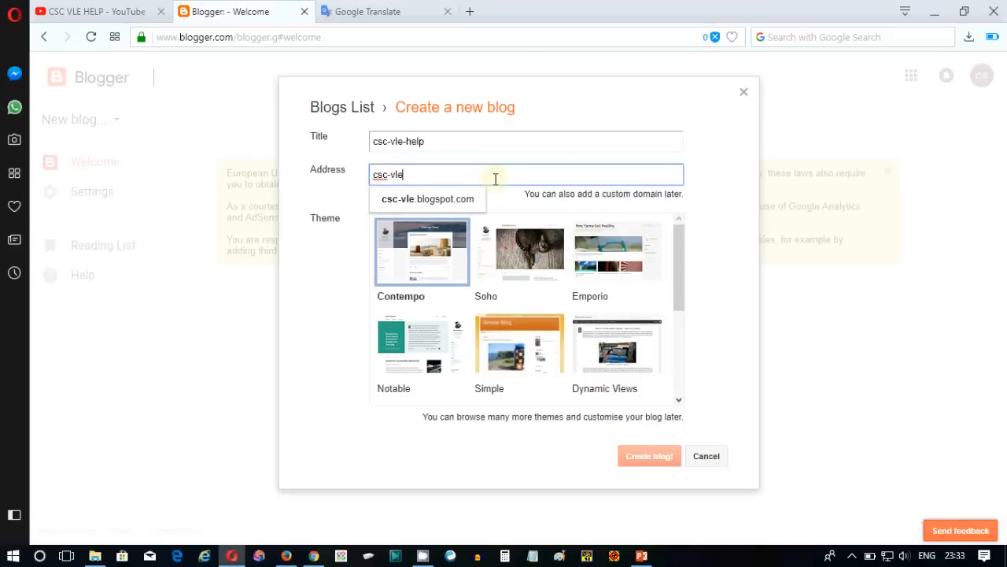
pyautogui.write('-help')
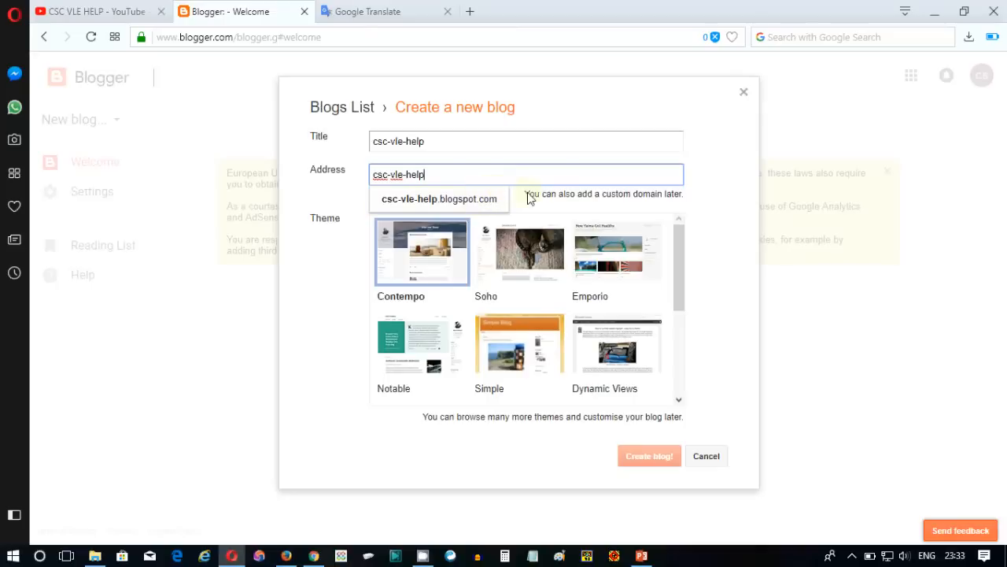
pyautogui.click(504, 199)
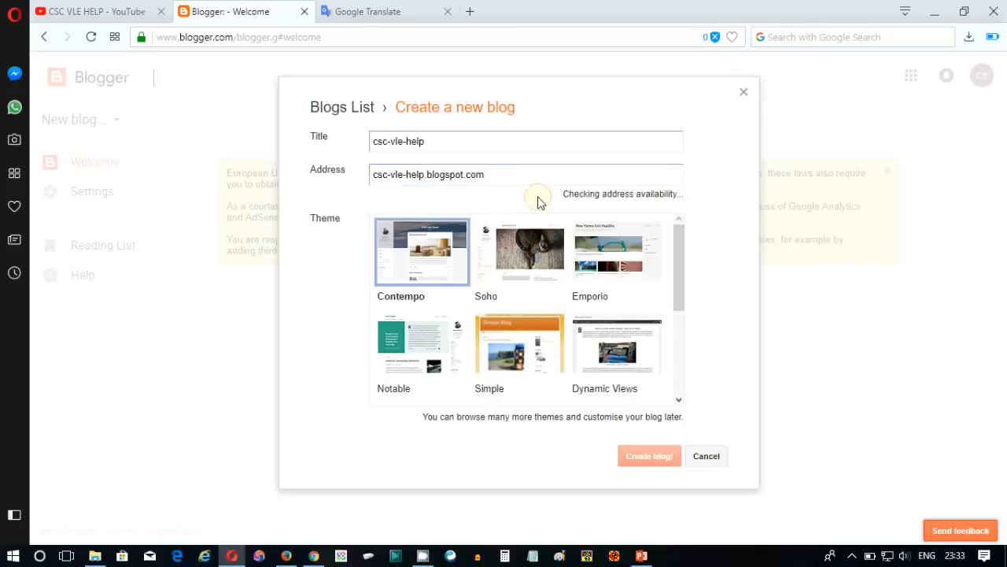
pyautogui.click(642, 451)
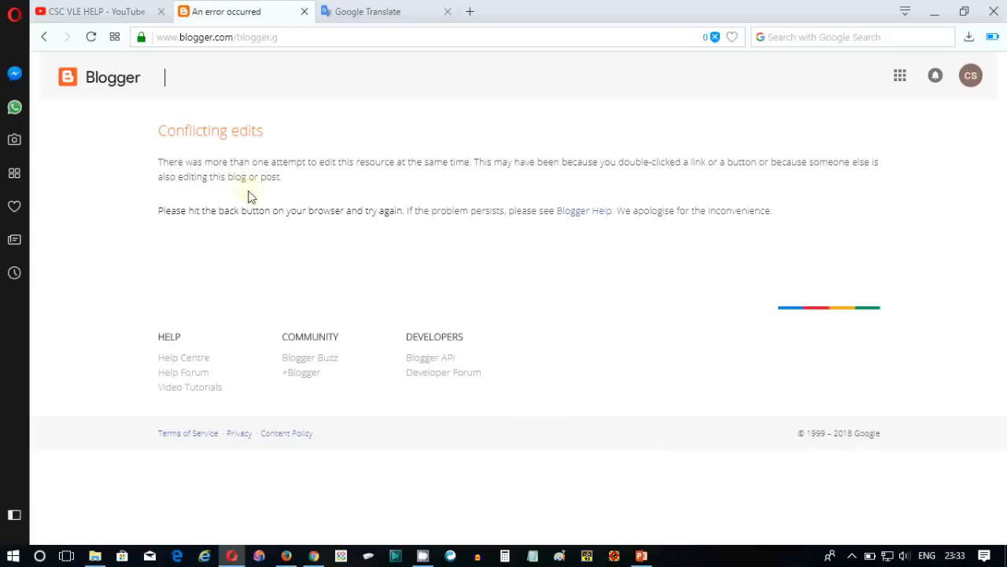
pyautogui.doubleClick(223, 141)
pyautogui.click(44, 37)
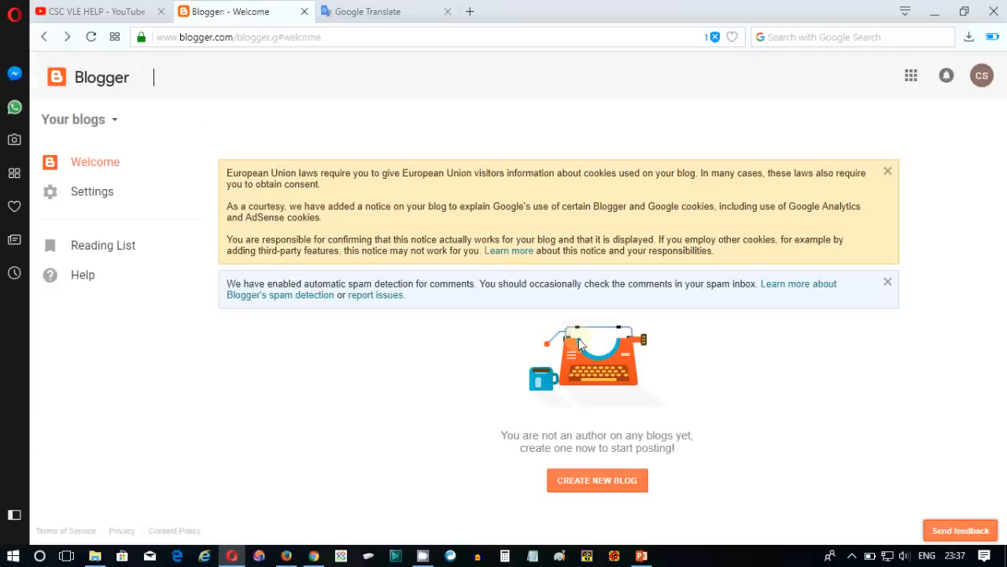
# - Create a blog titled "new csc vle help" at newcscvlehelp.blogspot.com and decline the offered domain name
pyautogui.click(592, 487)
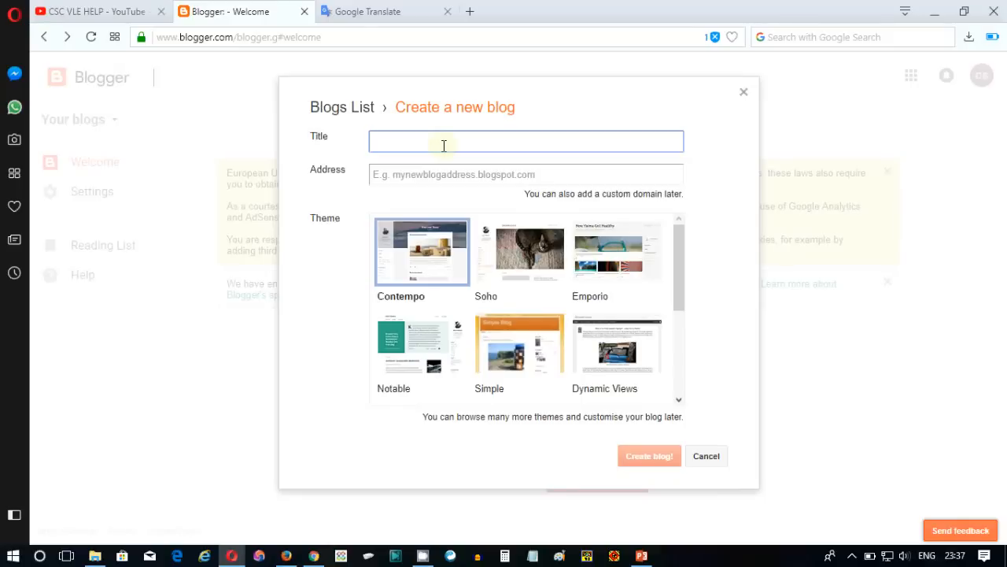
pyautogui.write('new csc vle help')
pyautogui.press('Tab')
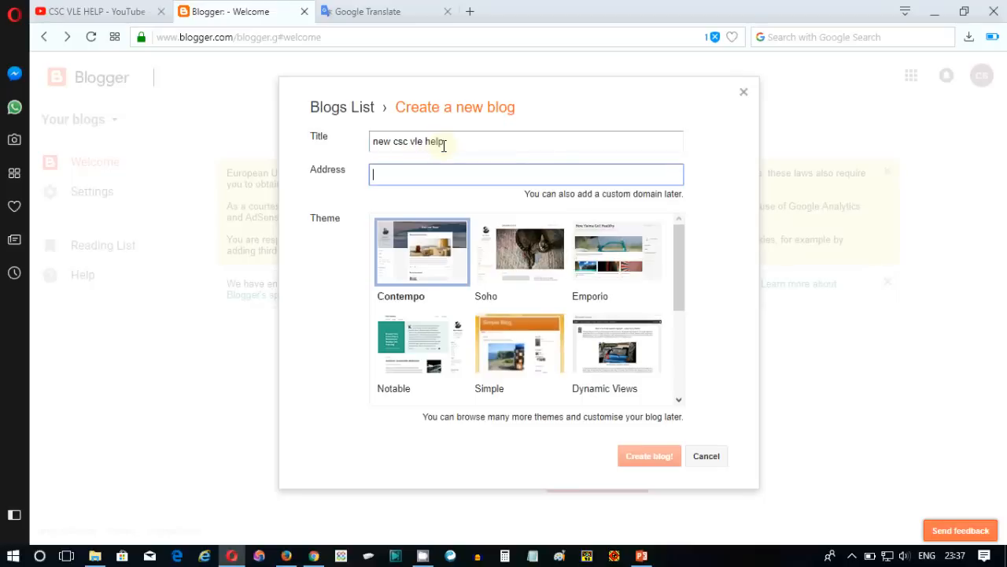
pyautogui.write('newc')
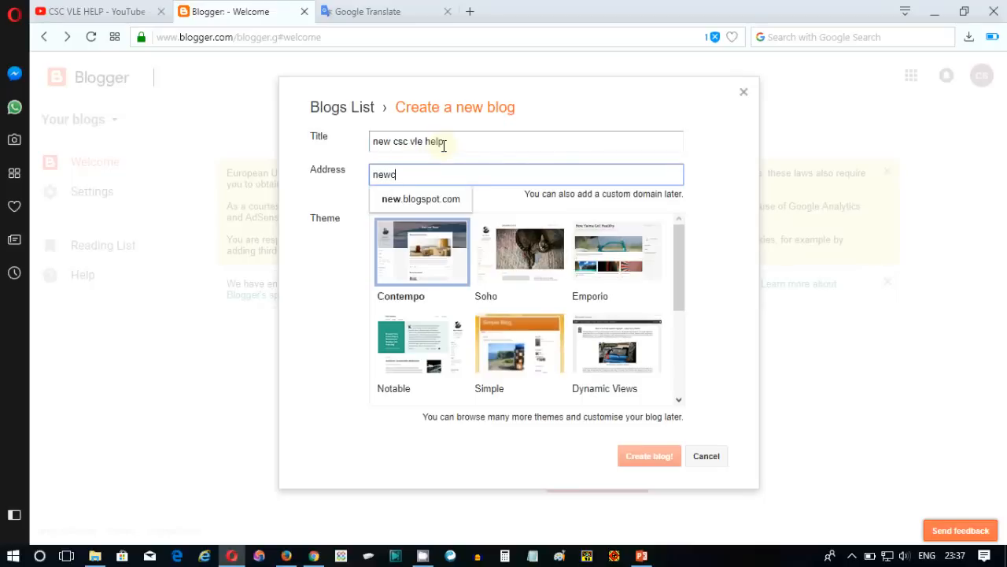
pyautogui.write('scvlehelp')
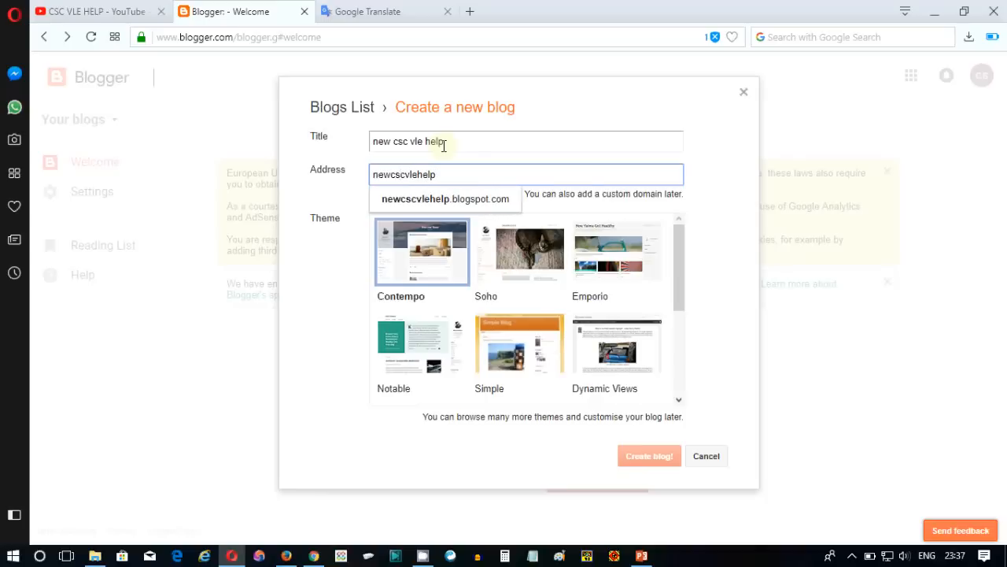
pyautogui.press('Tab')
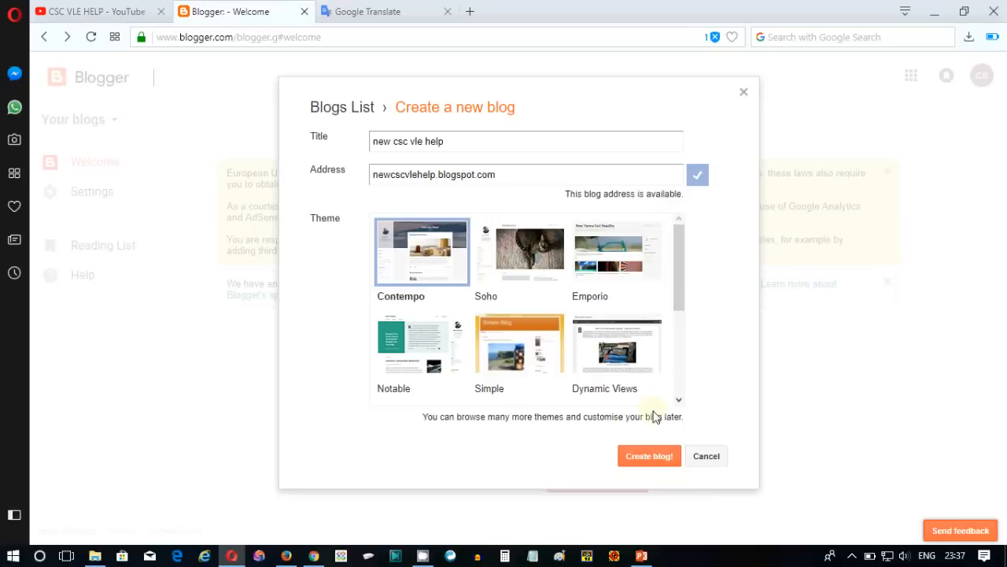
pyautogui.click(653, 464)
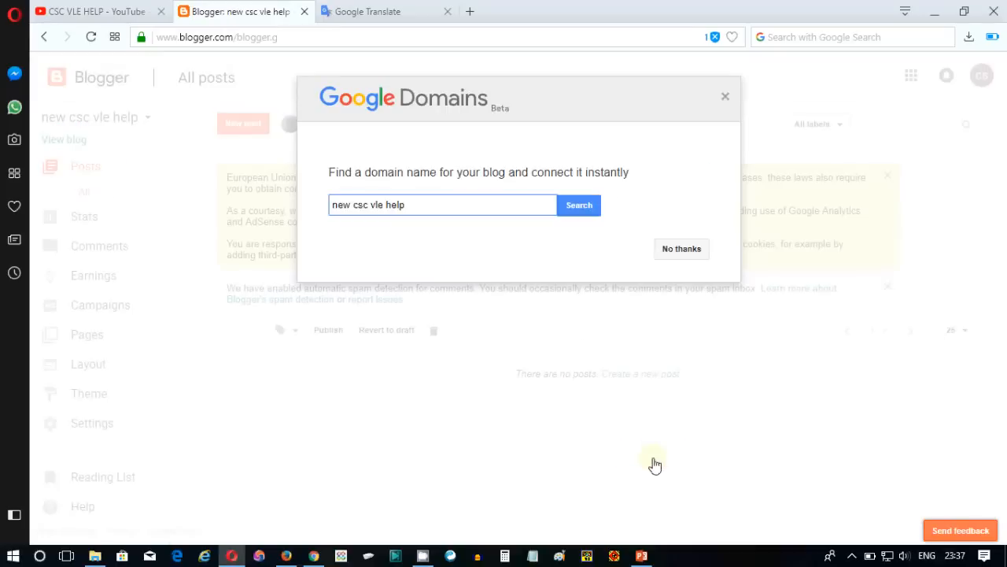
pyautogui.click(671, 253)
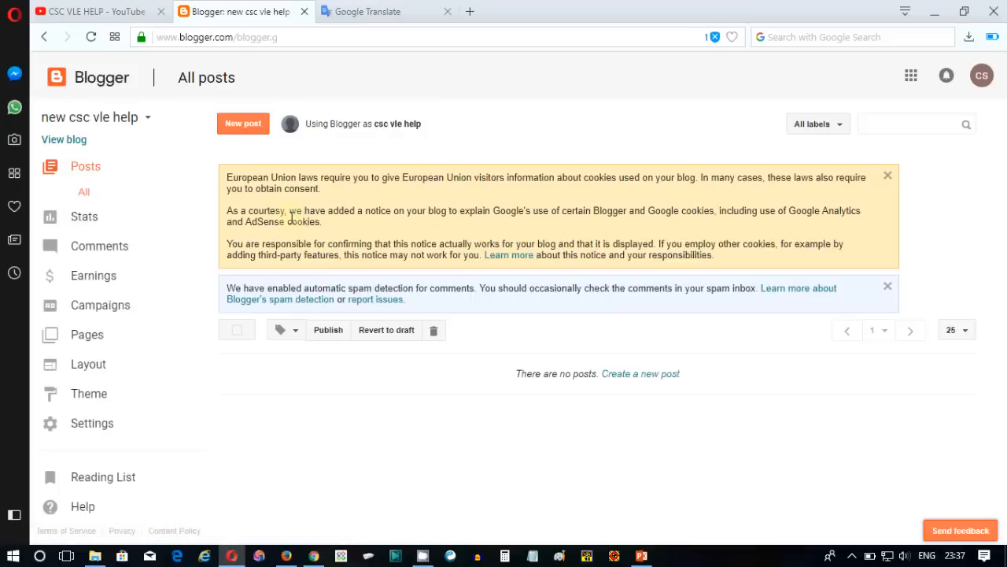
# - Start a new post in the blog and place the cursor in its body
pyautogui.click(243, 125)
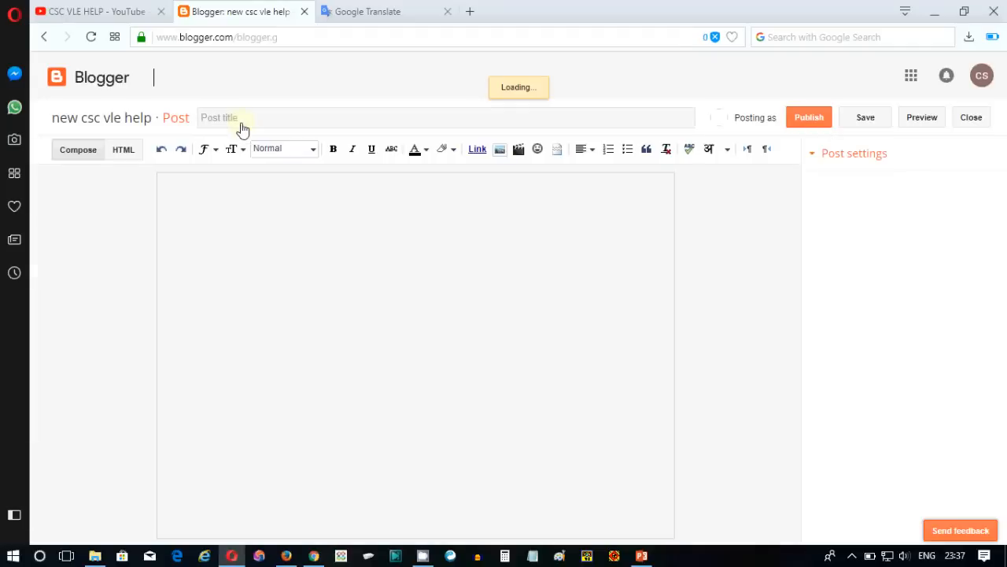
pyautogui.click(344, 241)
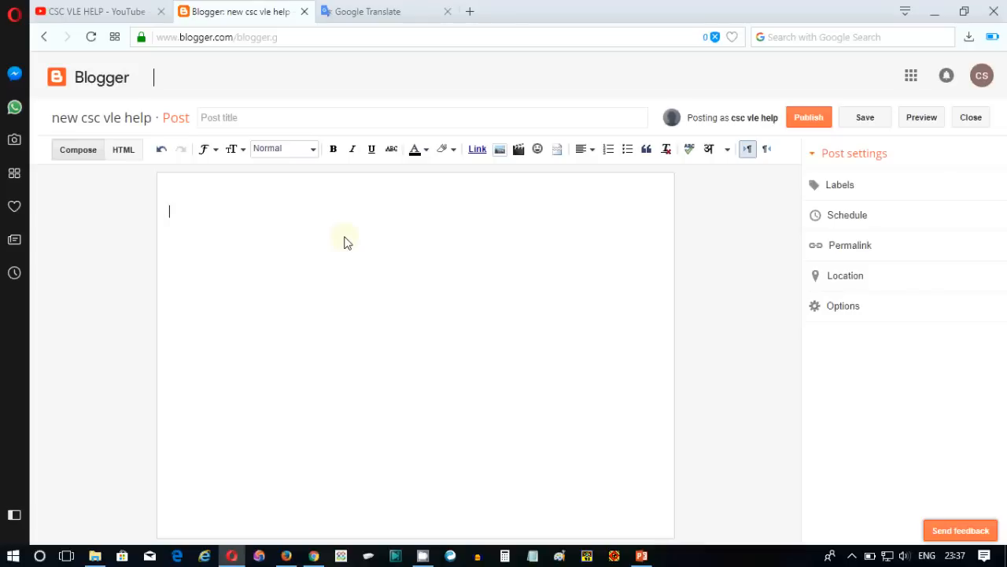
pyautogui.write('asdfsdfasdfas')
pyautogui.press('BackSpace')
pyautogui.press('BackSpace')
pyautogui.press('BackSpace')
pyautogui.press('BackSpace')
pyautogui.press('BackSpace')
pyautogui.press('BackSpace')
pyautogui.press('BackSpace')
pyautogui.press('BackSpace')
pyautogui.press('BackSpace')
pyautogui.press('BackSpace')
pyautogui.press('BackSpace')
pyautogui.press('BackSpace')
pyautogui.press('BackSpace')
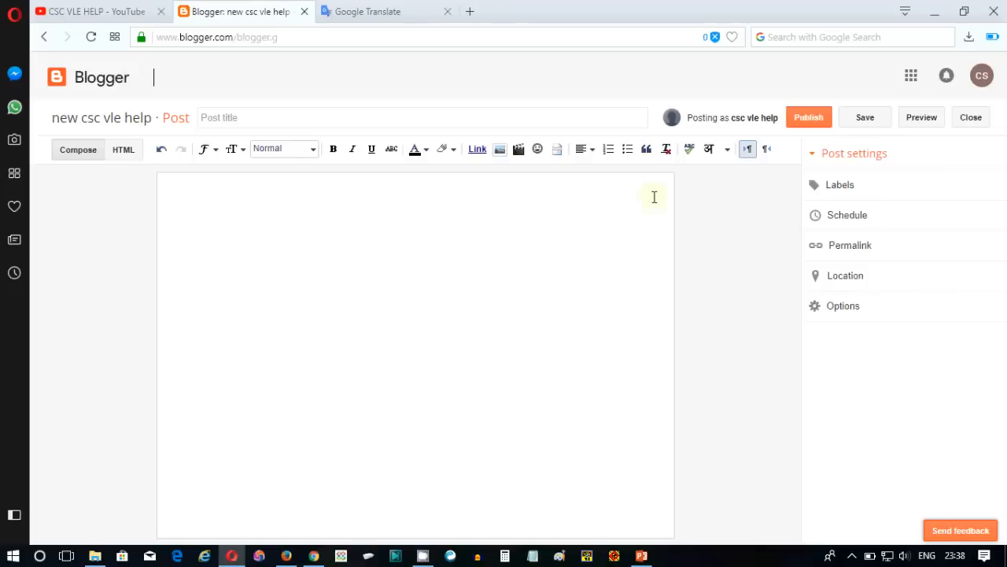
# - Turn on Hindi transliteration typing for the new post
pyautogui.click(709, 150)
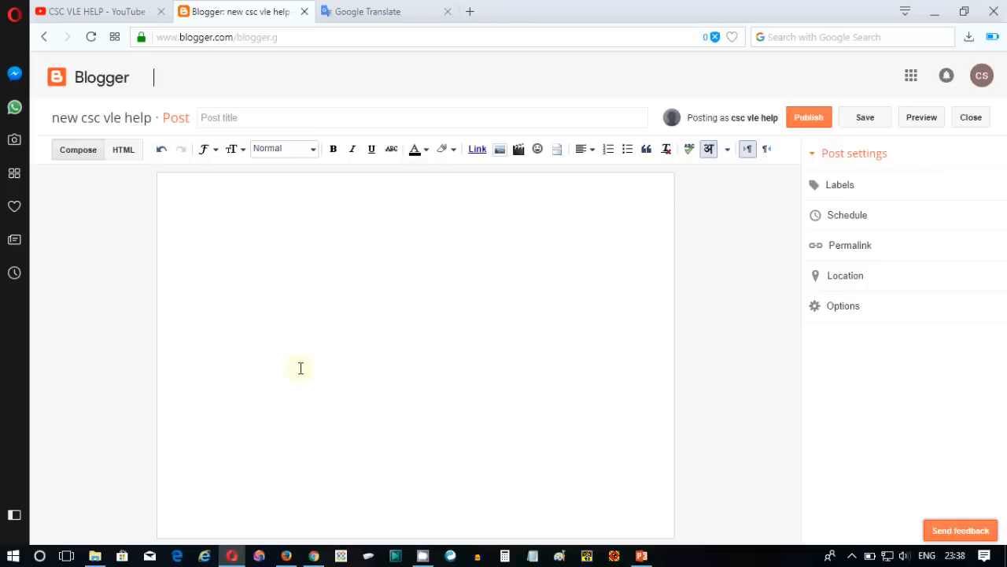
# - Write "श्रीमान" as the first line of the post body and start a new line
pyautogui.write('sh')
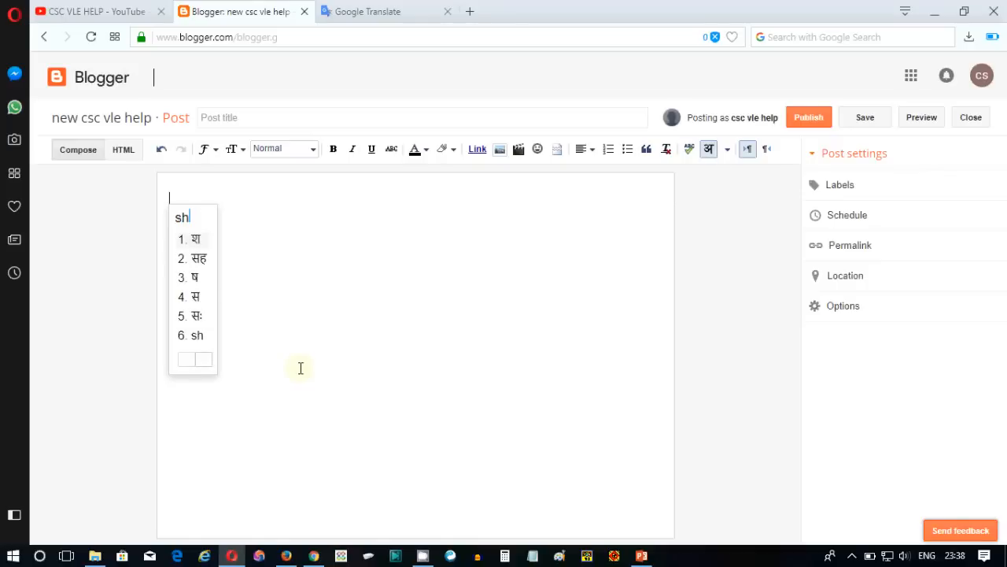
pyautogui.write('ria')
pyautogui.press('BackSpace')
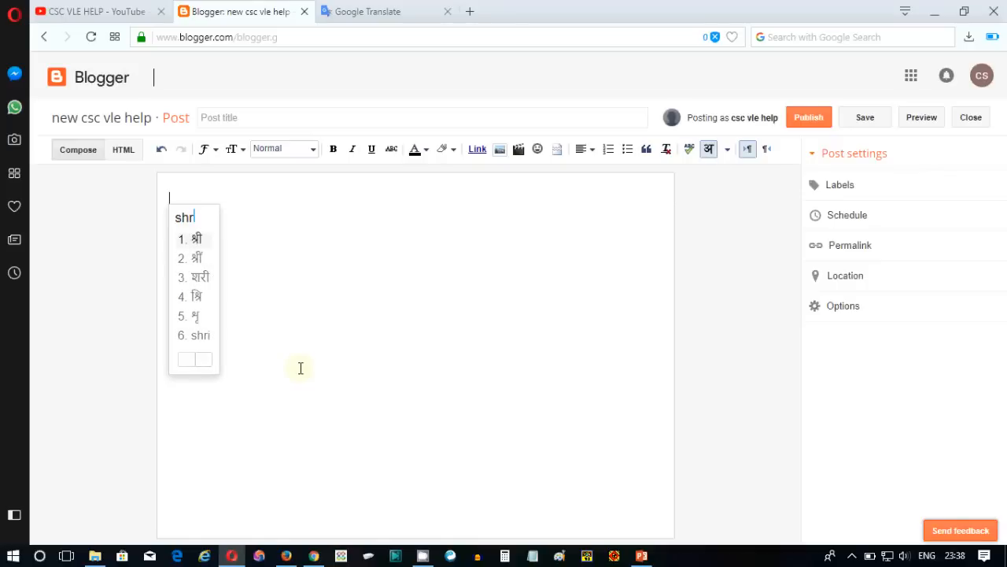
pyautogui.press('BackSpace')
pyautogui.write('iman')
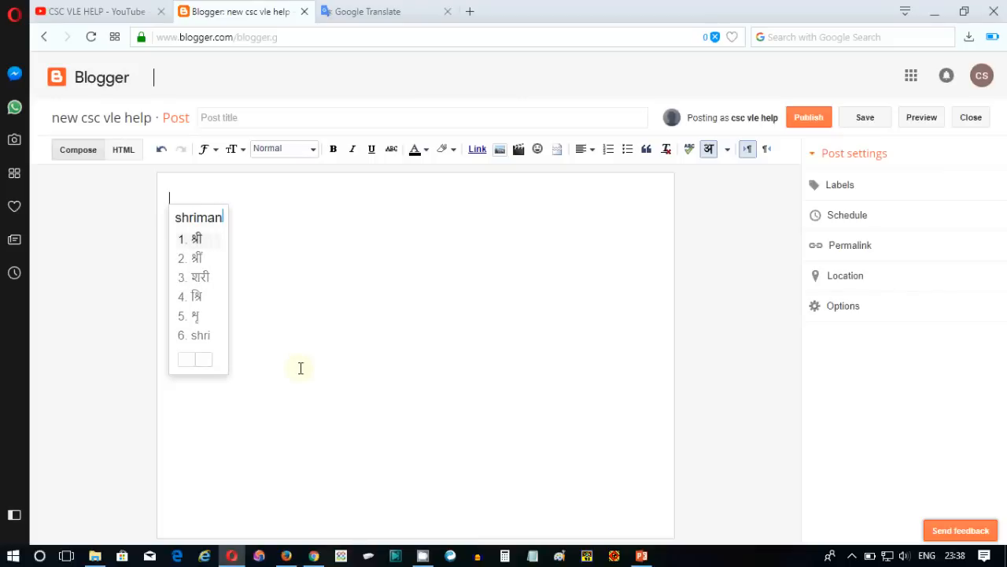
pyautogui.press('Return')
pyautogui.press('Return')
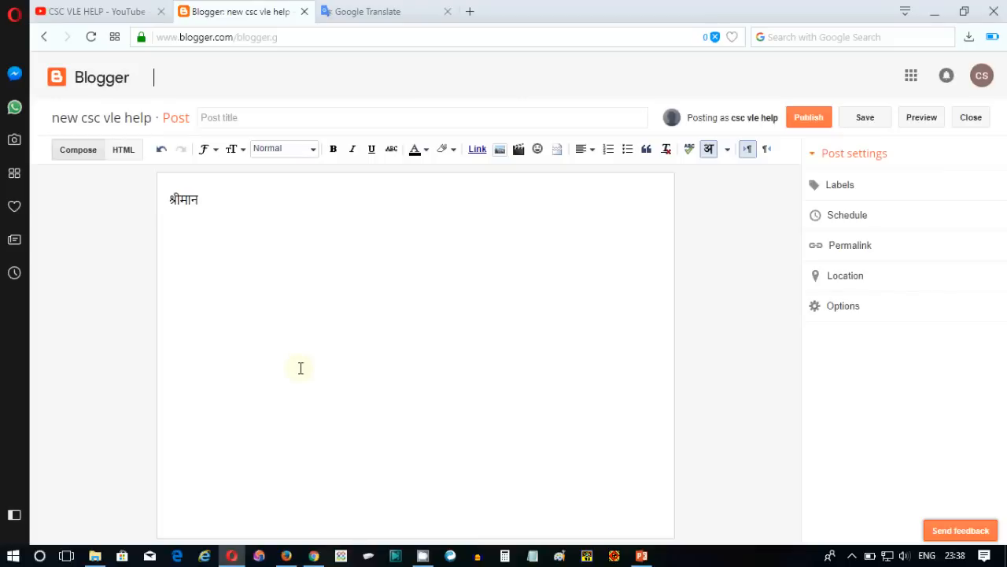
# - Write "प्रधान अध्यापक महोदय" on the second line of the post
pyautogui.write('pradhan')
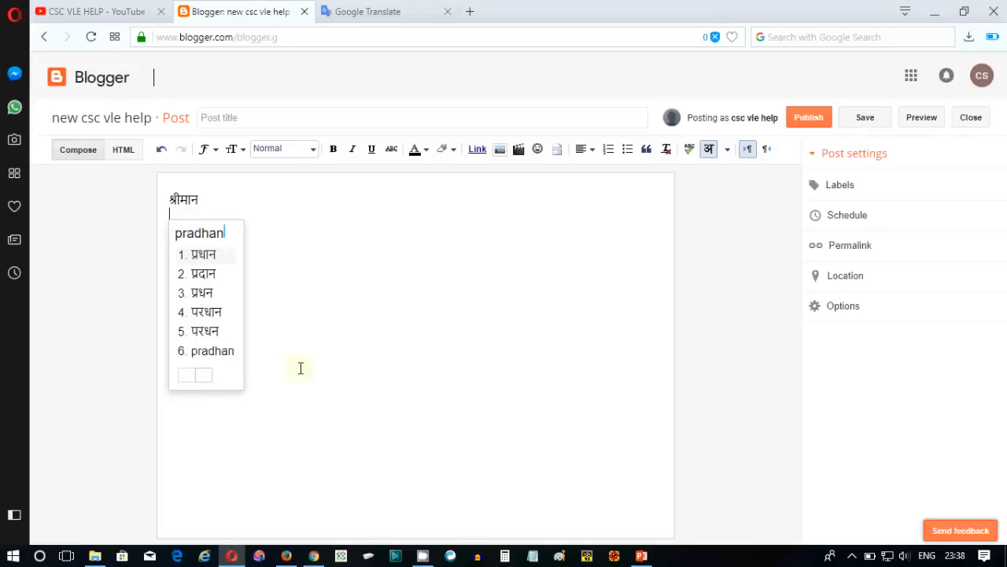
pyautogui.press('space')
pyautogui.write('a')
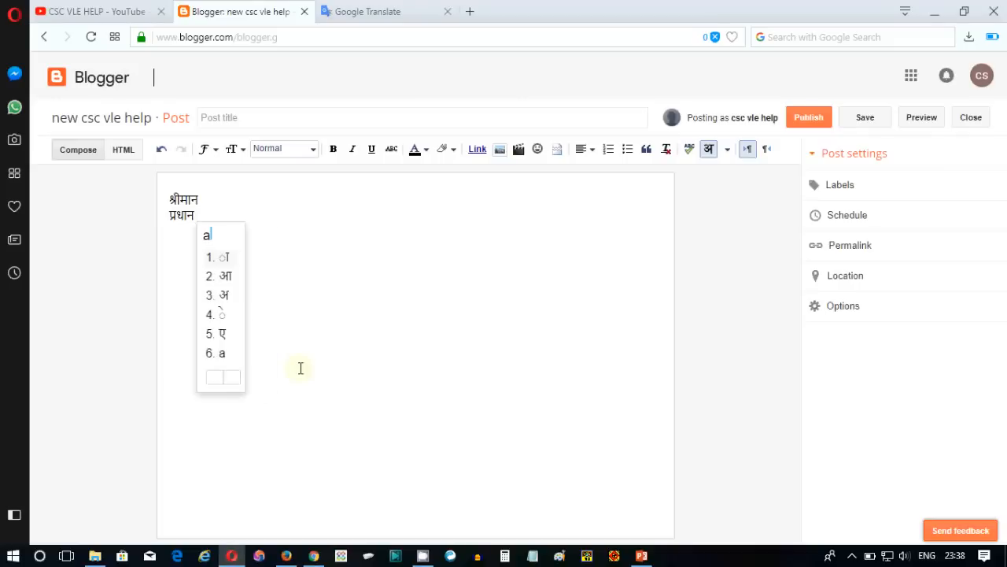
pyautogui.write('dhya')
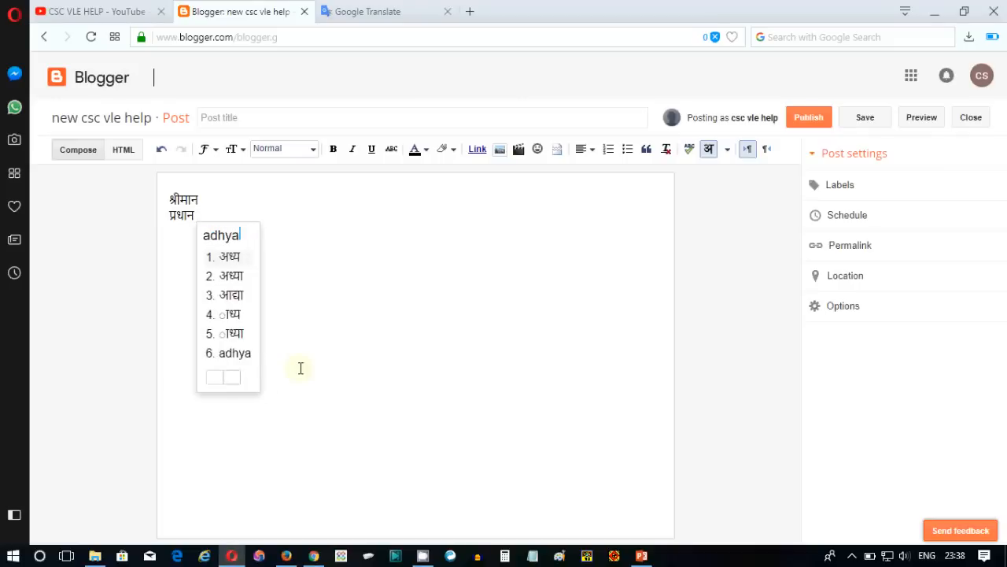
pyautogui.write('pa')
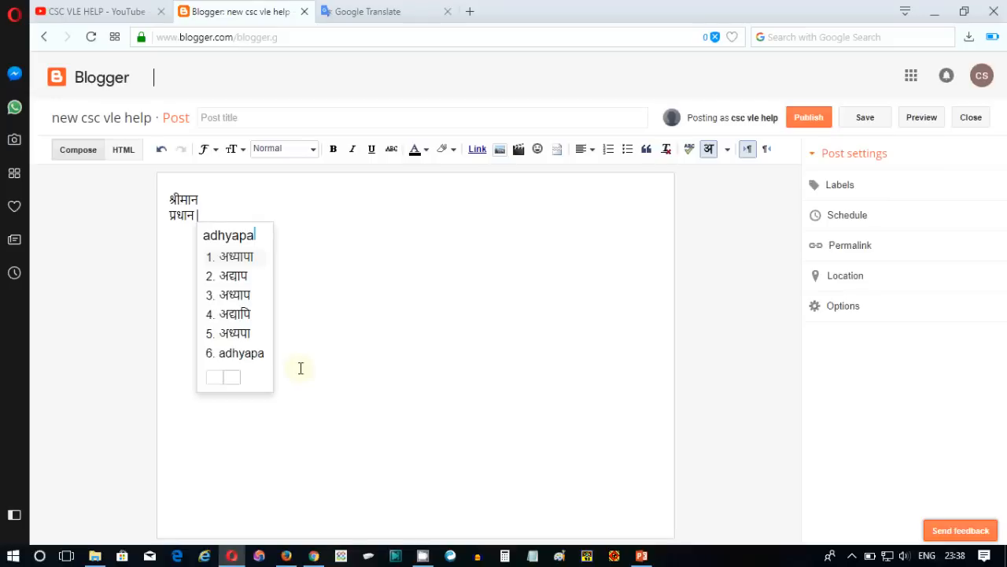
pyautogui.write('k')
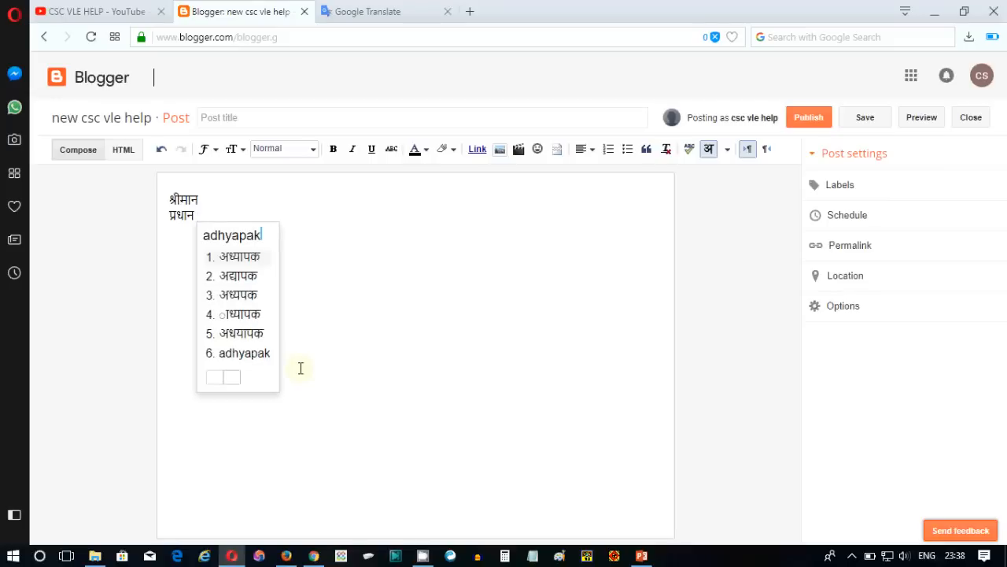
pyautogui.press('space')
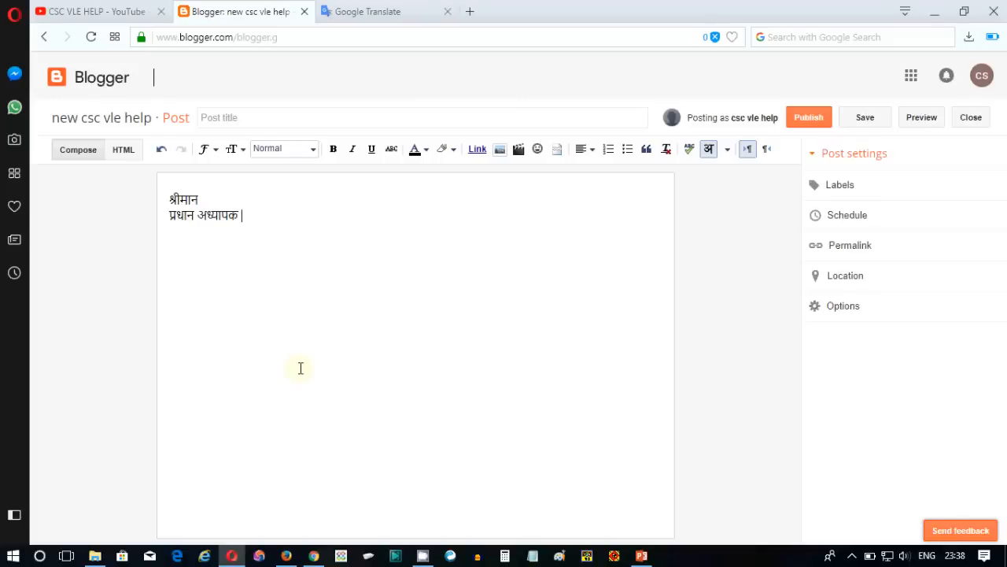
pyautogui.write('mahoda')
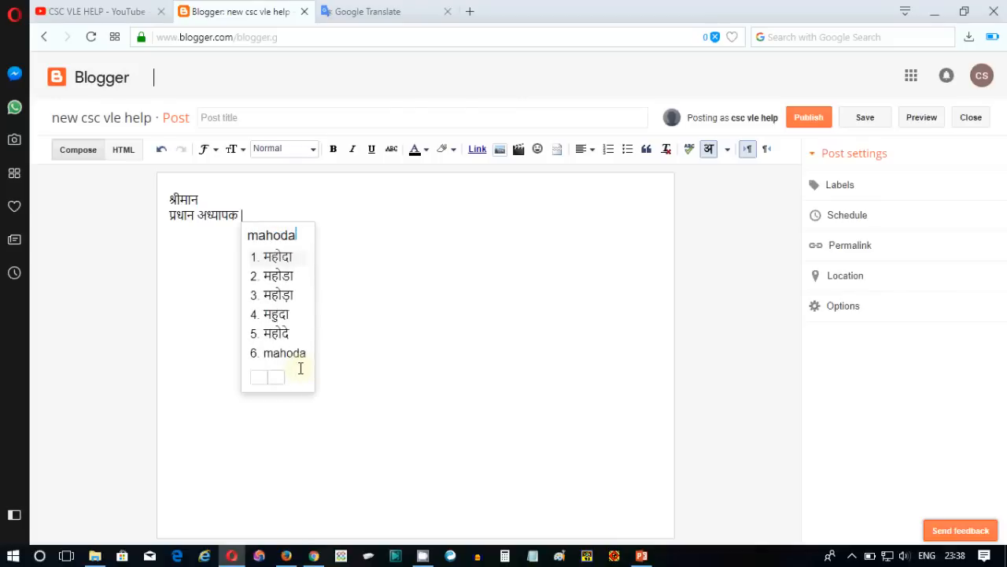
pyautogui.write('y')
pyautogui.press('Return')
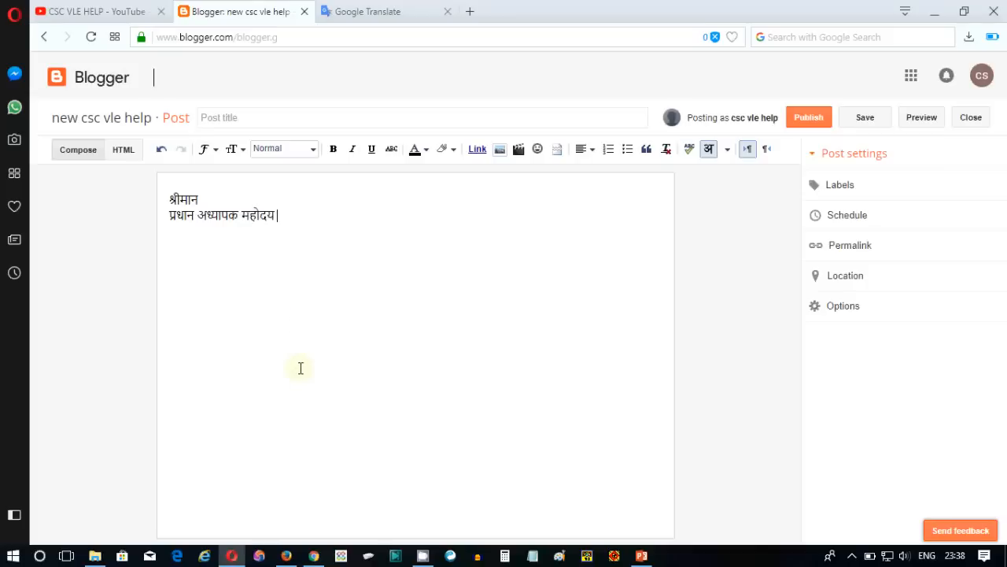
# - Add several blank lines below "प्रधान अध्यापक महोदय"
pyautogui.press('Return')
pyautogui.press('Return')
pyautogui.press('Return')
pyautogui.press('Return')
pyautogui.press('Return')
pyautogui.press('Return')
pyautogui.press('Return')
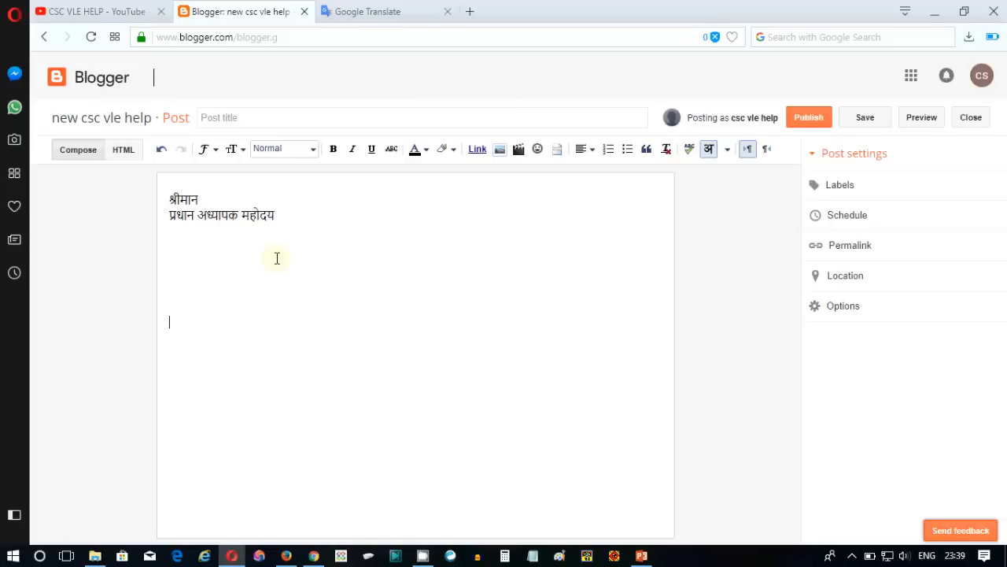
# - Search the computer for "word" and launch Word 2016
pyautogui.click(41, 557)
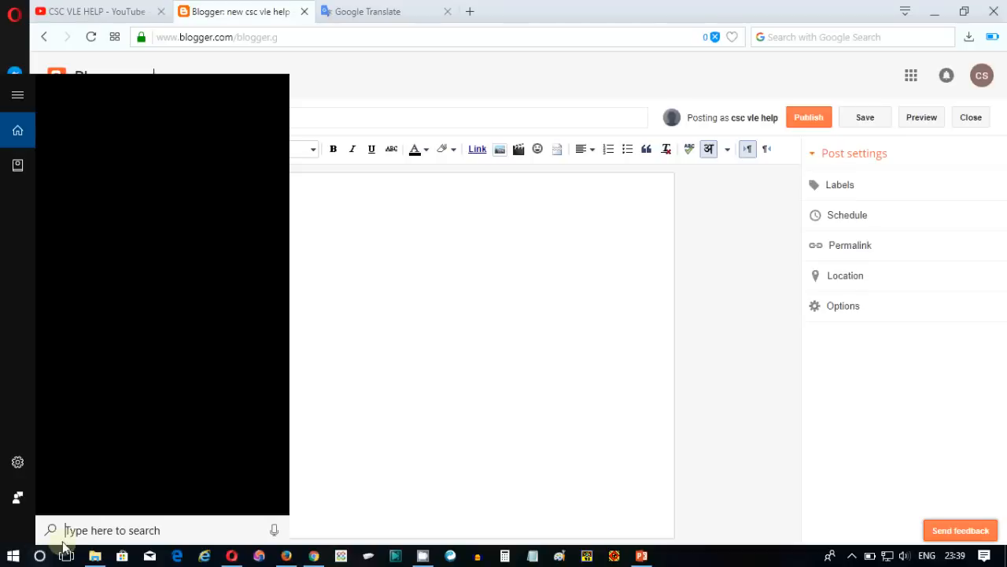
pyautogui.write('wo')
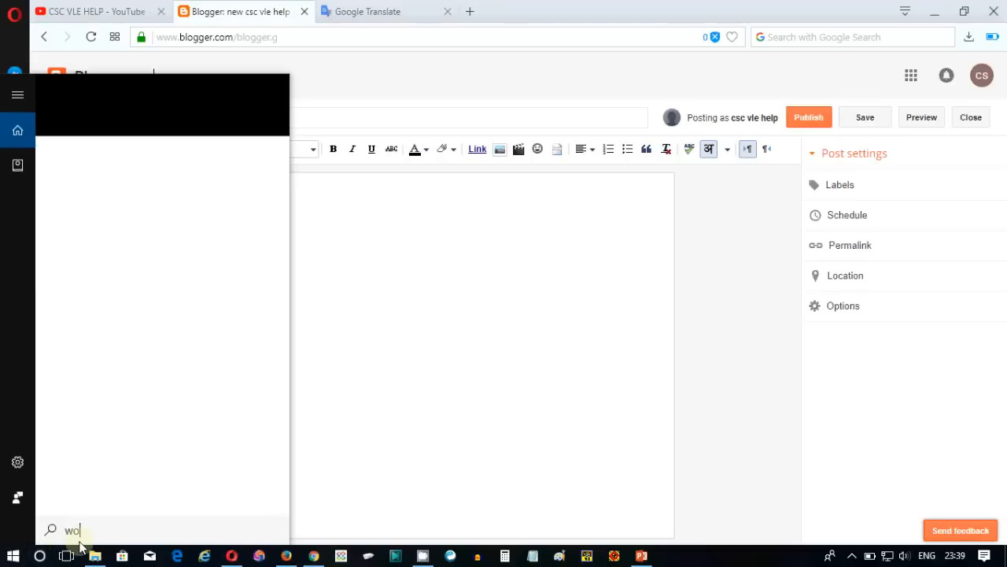
pyautogui.write('rd')
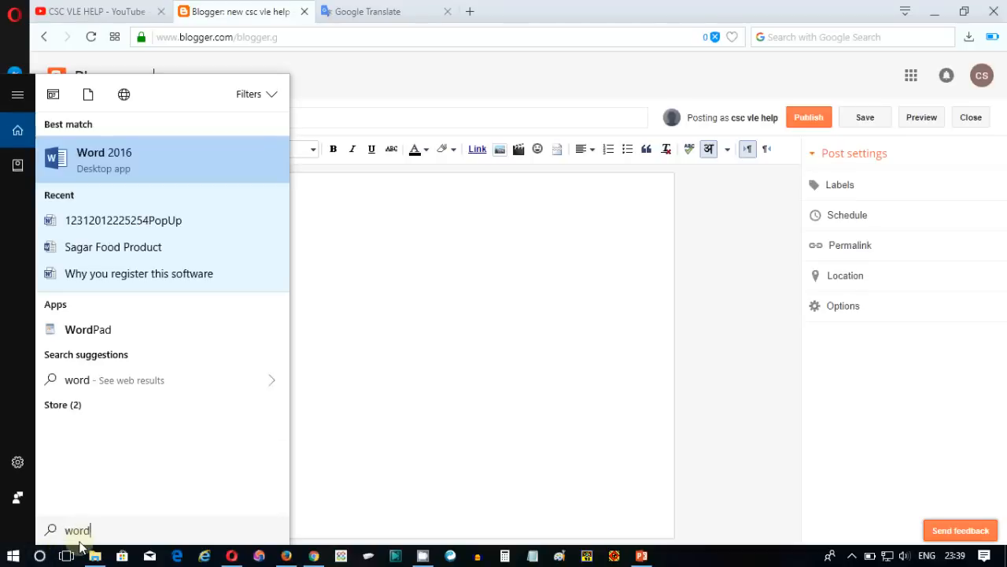
pyautogui.click(112, 168)
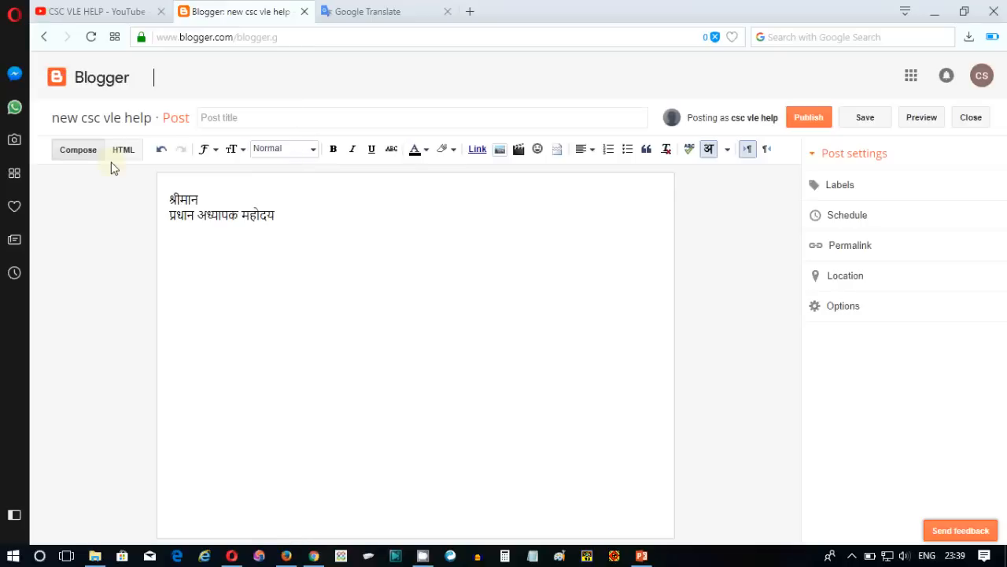
# - Put the cursor back in the post body below the two Hindi lines and insert more line breaks there
pyautogui.click(225, 215)
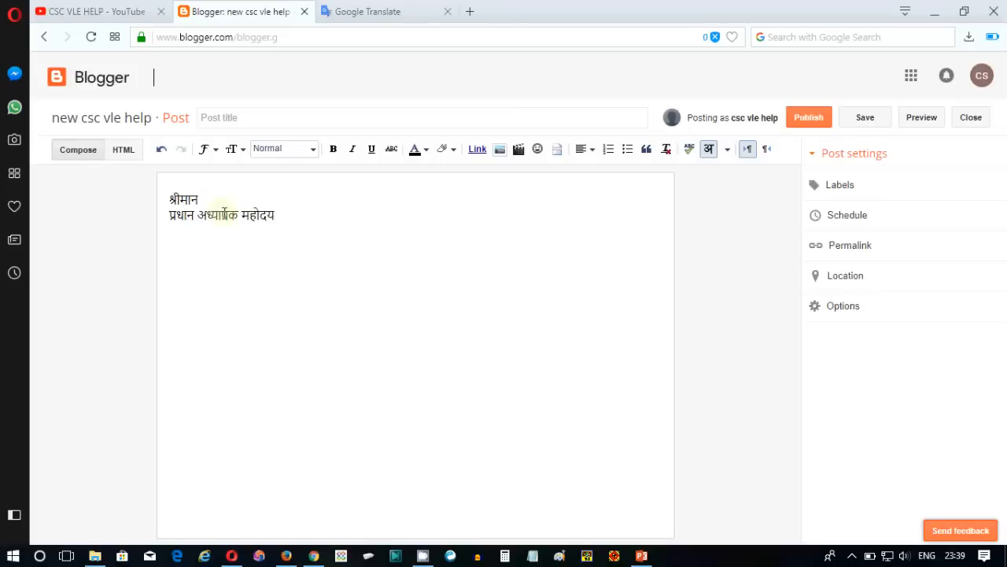
pyautogui.hotkey('ctrl', 'a')
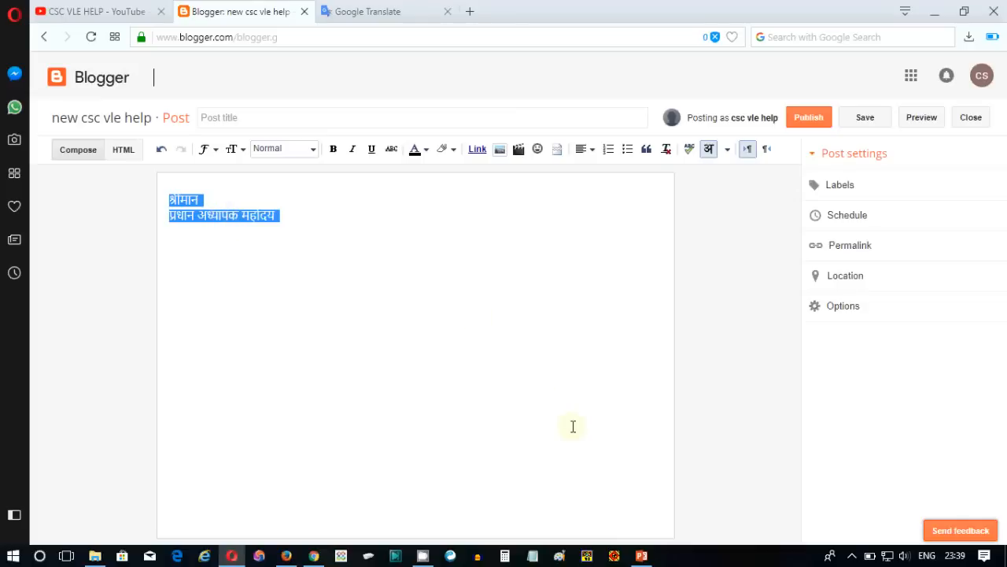
pyautogui.click(445, 334)
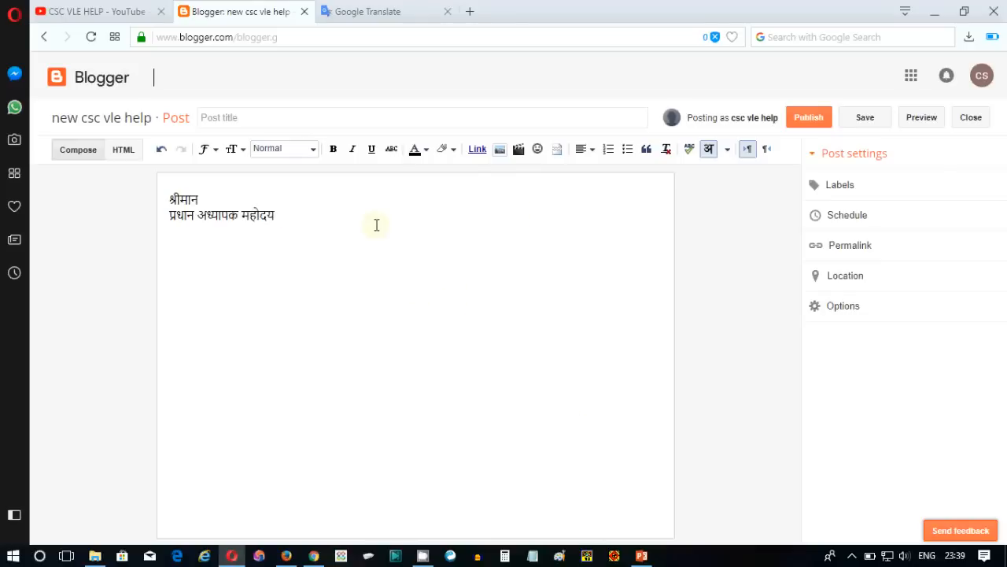
pyautogui.press('Return')
pyautogui.press('Return')
pyautogui.press('Return')
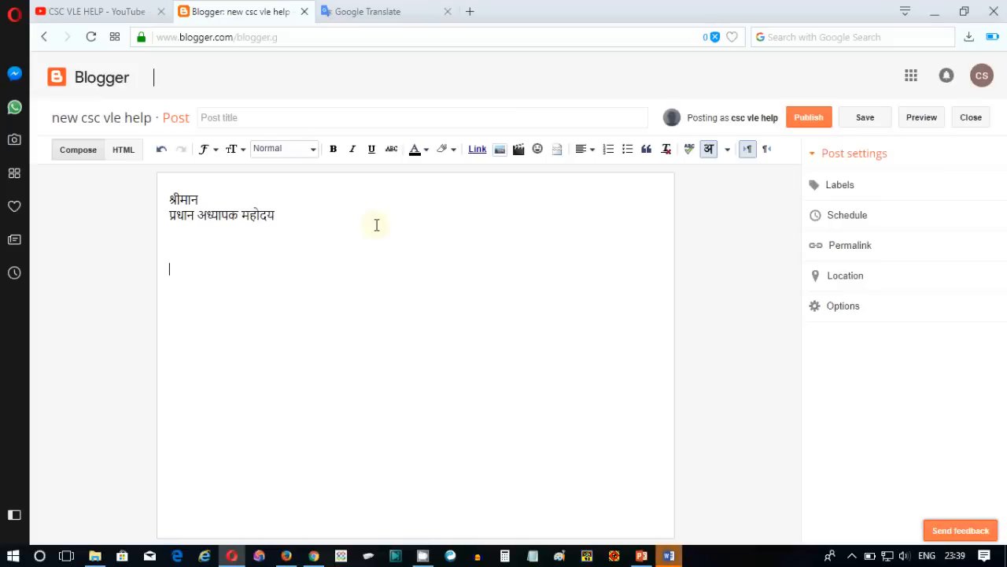
# - Copy the full Hindi translation from the open Google Translate page and paste it into the post below the salutation
pyautogui.click(332, 9)
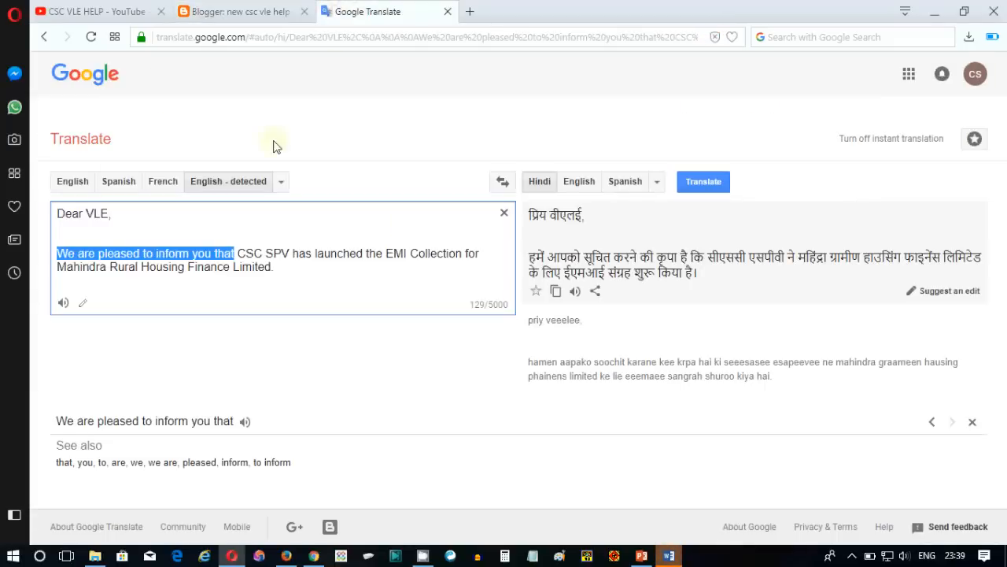
pyautogui.click(226, 275)
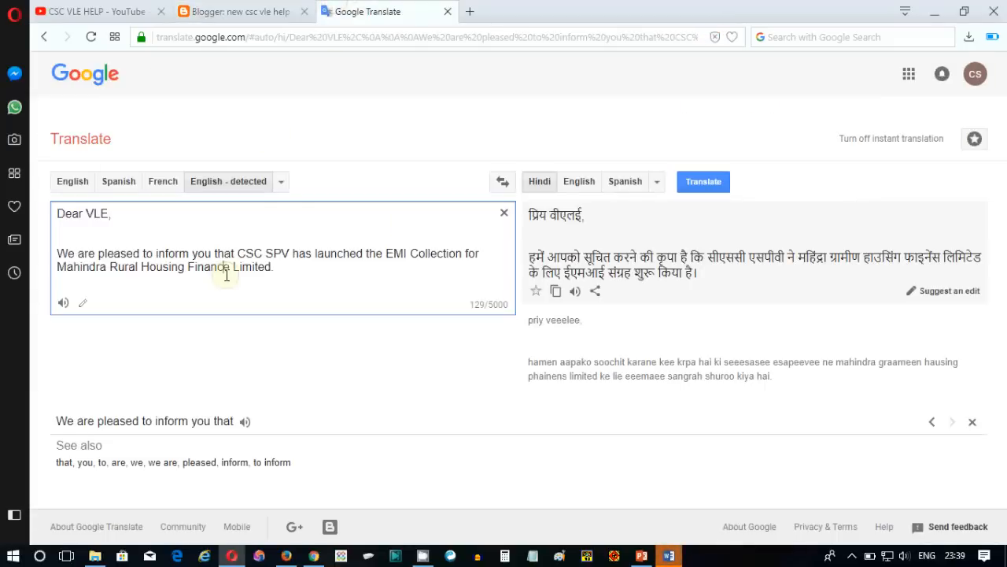
pyautogui.click(527, 218)
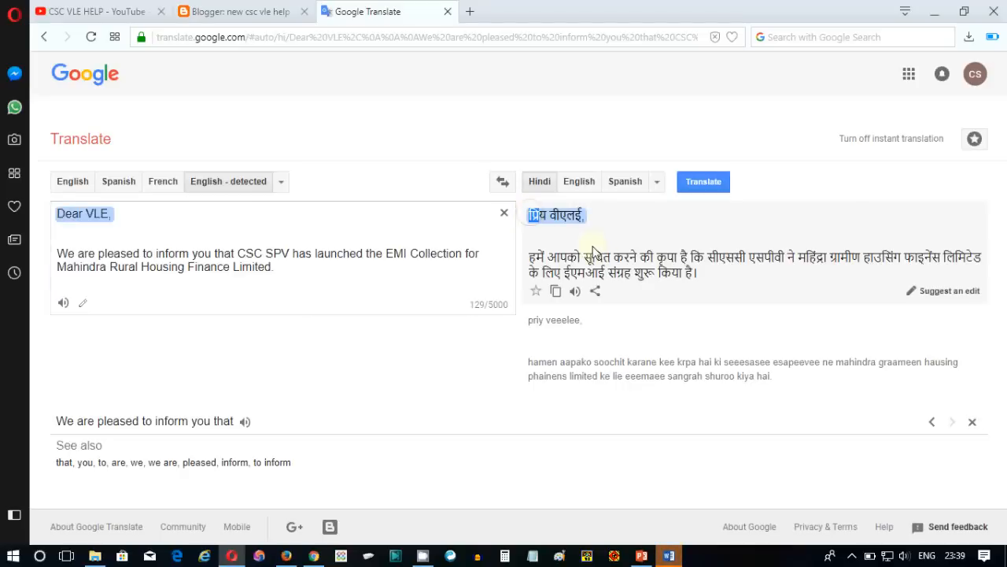
pyautogui.moveTo(529, 217); pyautogui.dragTo(708, 282)
pyautogui.hotkey('ctrl', 'c')
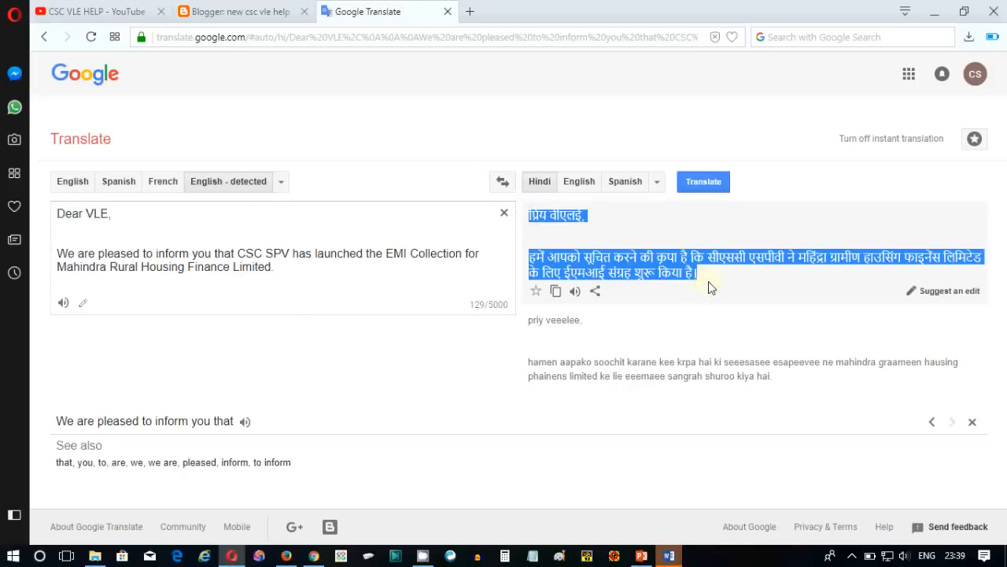
pyautogui.click(265, 11)
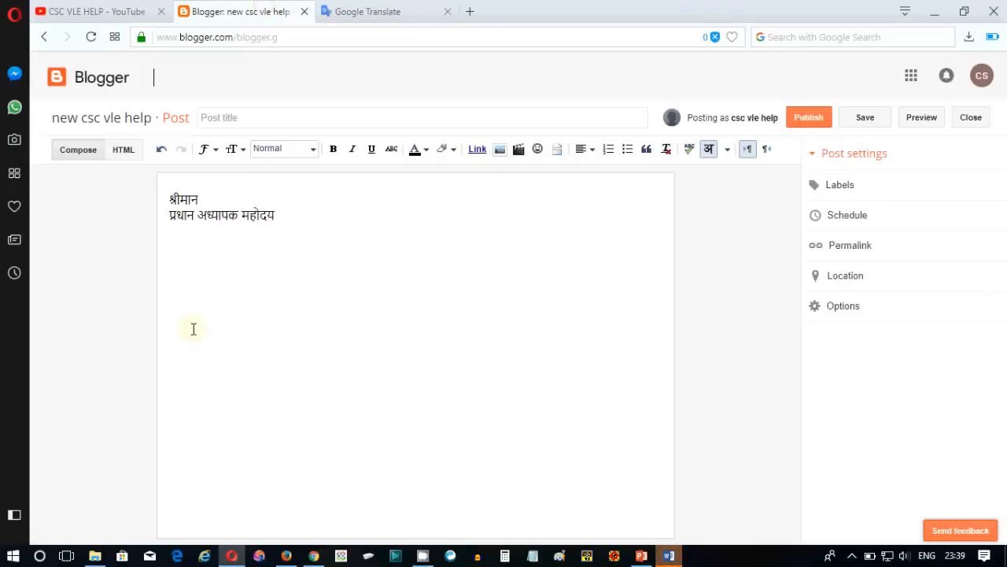
pyautogui.hotkey('ctrl', 'v')
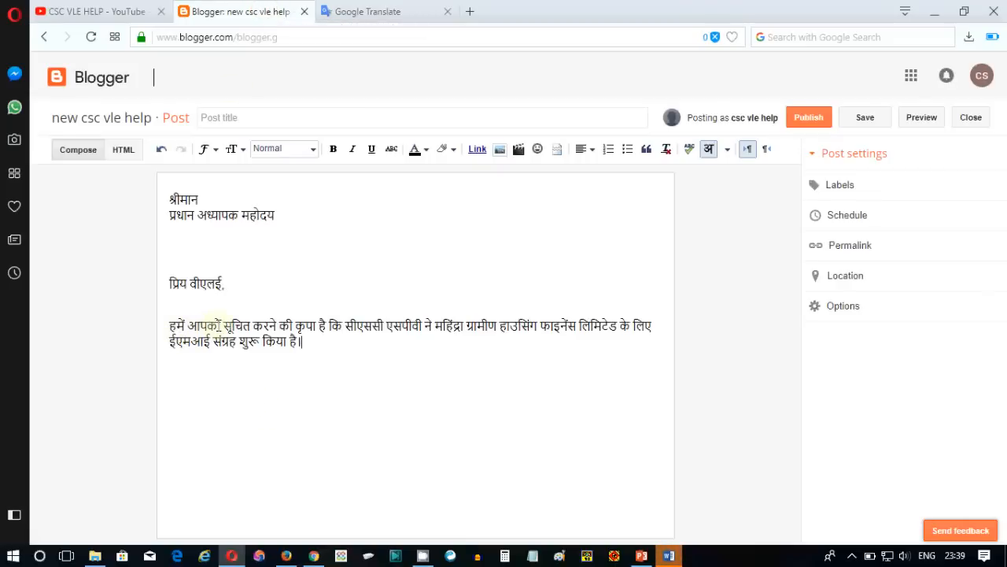
# - Delete the words "की कृपा है" after "करने" in the pasted Hindi sentence
pyautogui.click(252, 325)
pyautogui.click(325, 325)
pyautogui.press('BackSpace')
pyautogui.press('BackSpace')
pyautogui.press('BackSpace')
pyautogui.press('BackSpace')
pyautogui.press('BackSpace')
pyautogui.press('BackSpace')
pyautogui.press('BackSpace')
pyautogui.press('BackSpace')
pyautogui.press('BackSpace')
pyautogui.press('BackSpace')
pyautogui.press('BackSpace')
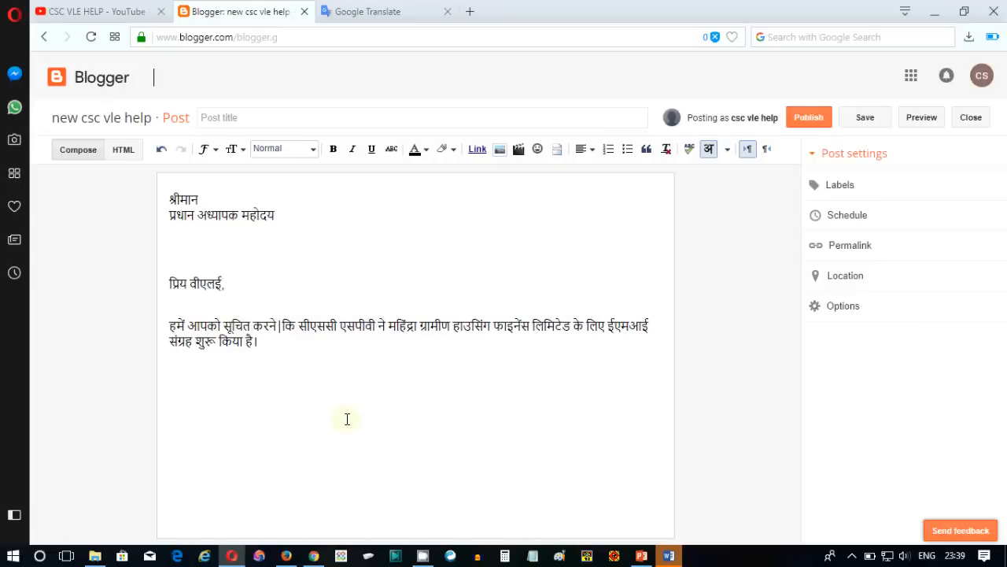
# - Insert "मे बरी ख़ुशी" after "करने" in the pasted sentence using Hindi transliteration
pyautogui.write('ma')
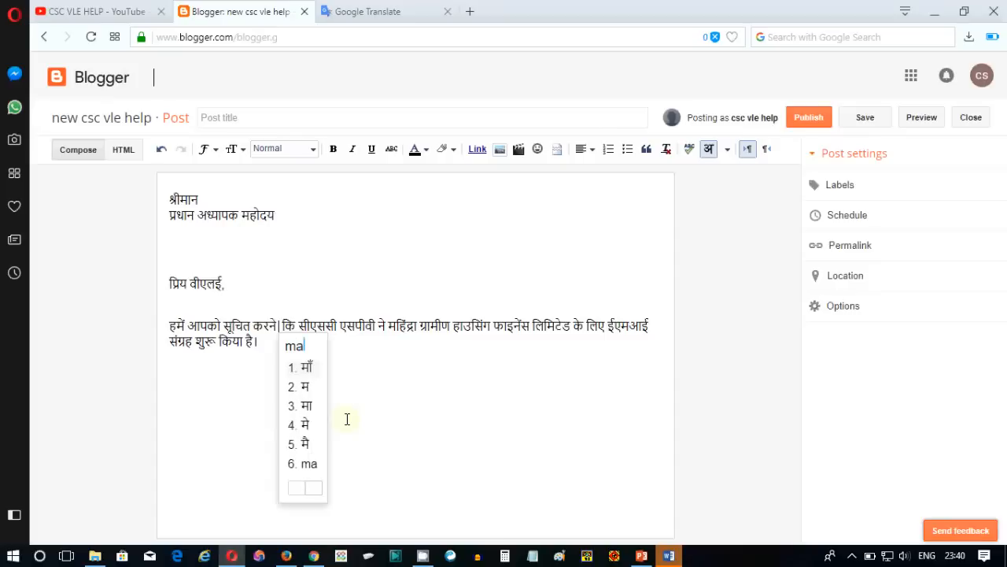
pyautogui.write('y')
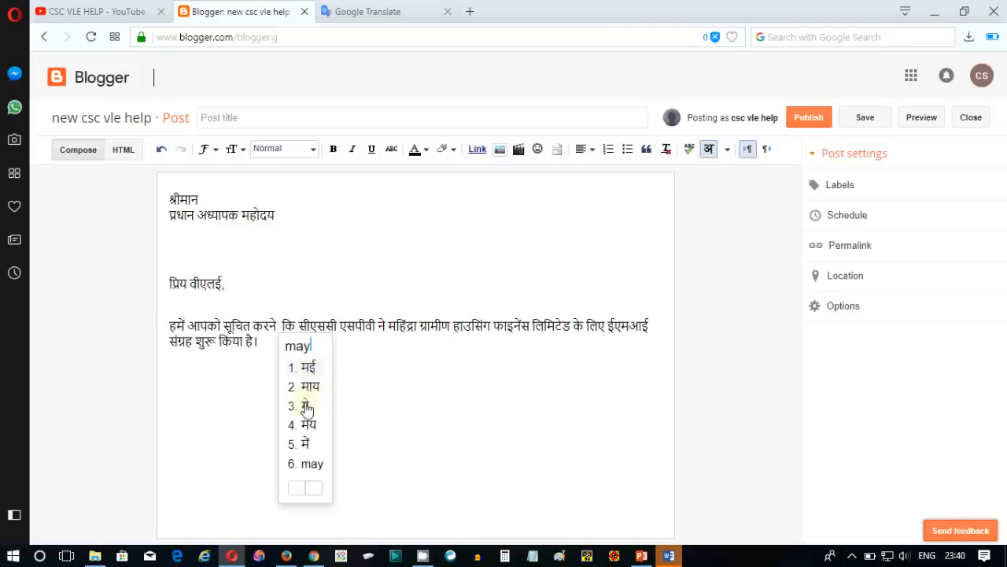
pyautogui.click(306, 407)
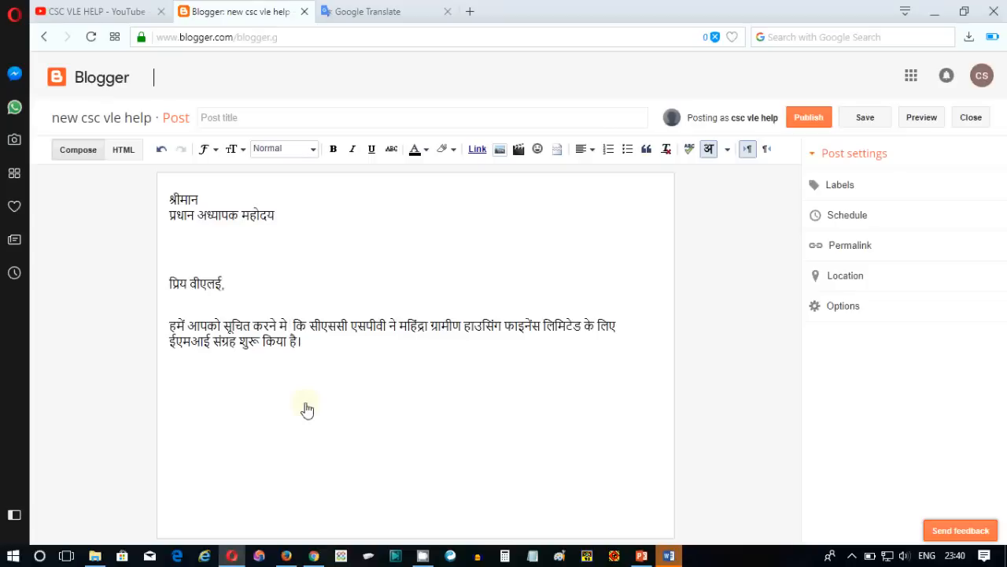
pyautogui.write('bari')
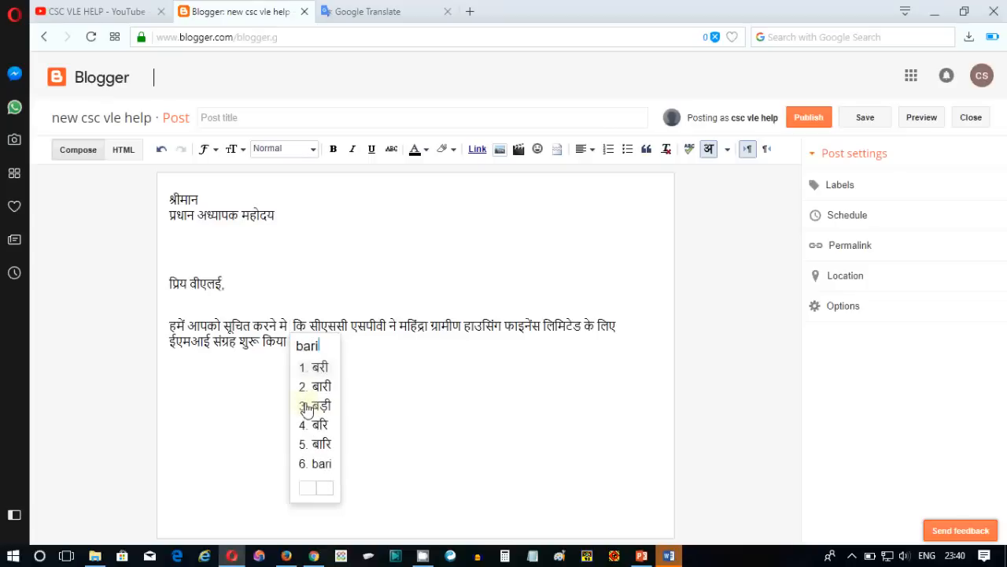
pyautogui.click(306, 407)
pyautogui.write('kh')
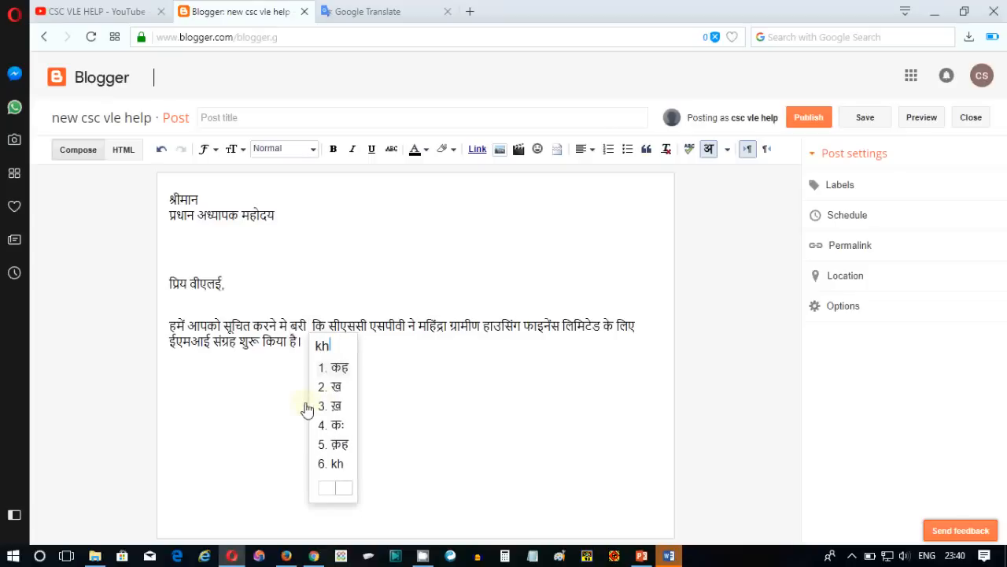
pyautogui.write('ushi')
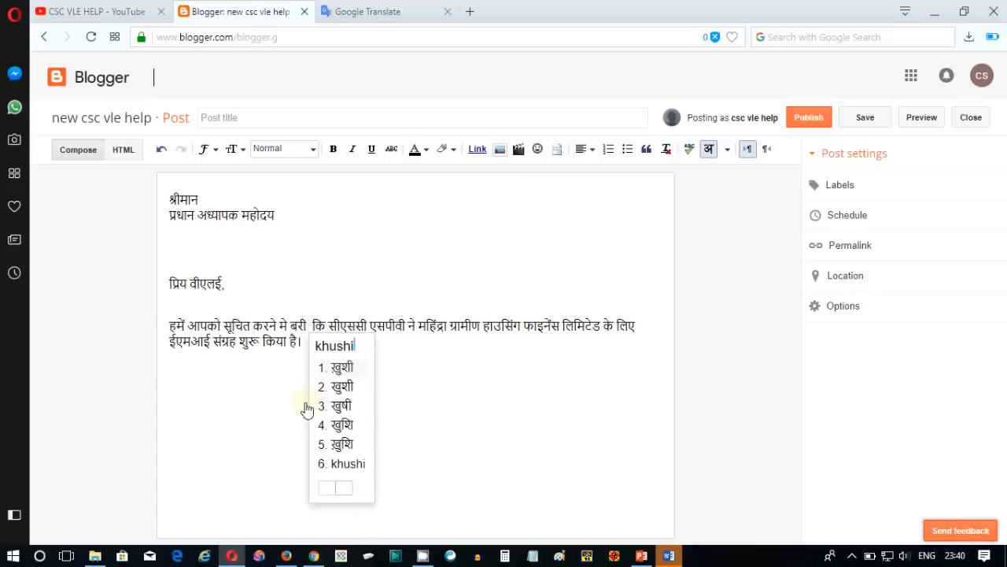
pyautogui.press('Return')
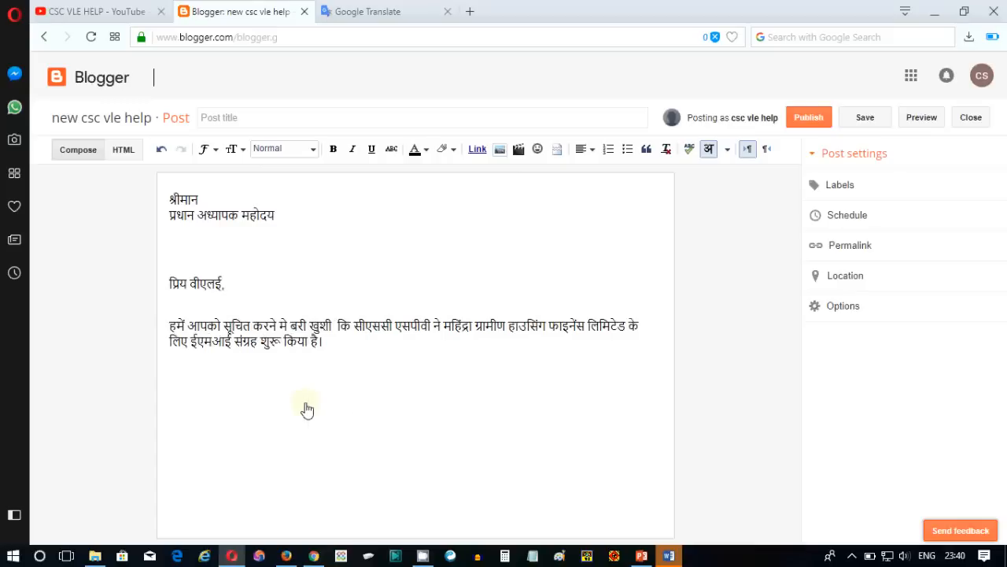
# - Add "है" after "ख़ुशी" in the Hindi sentence using transliteration and remove the extra space before "कि"
pyautogui.write('hai')
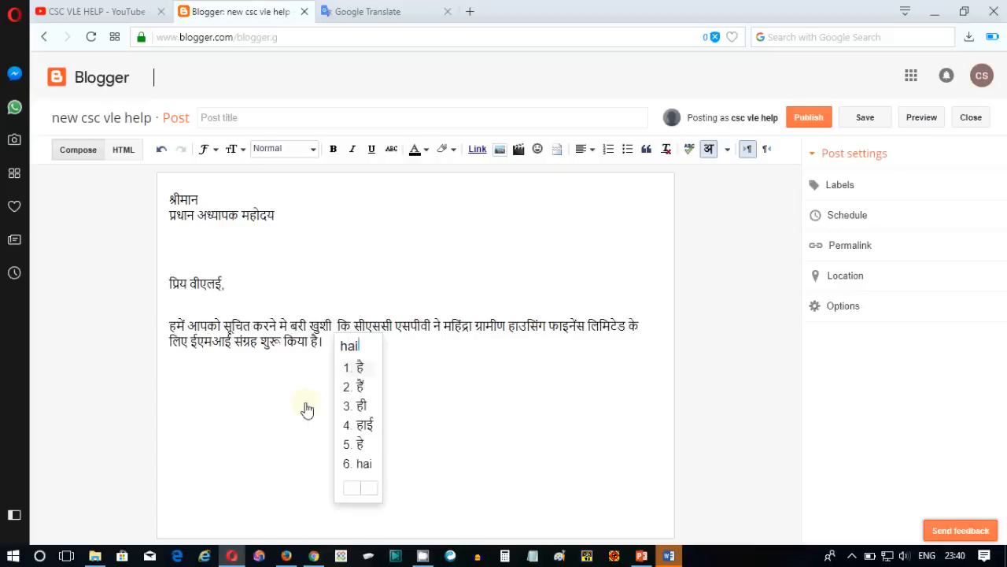
pyautogui.press('Return')
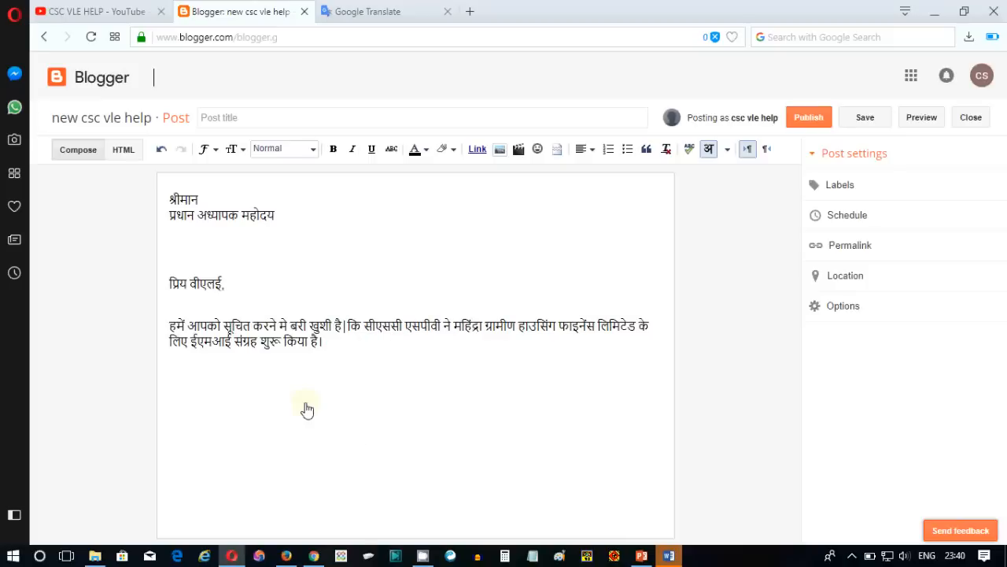
pyautogui.press('BackSpace')
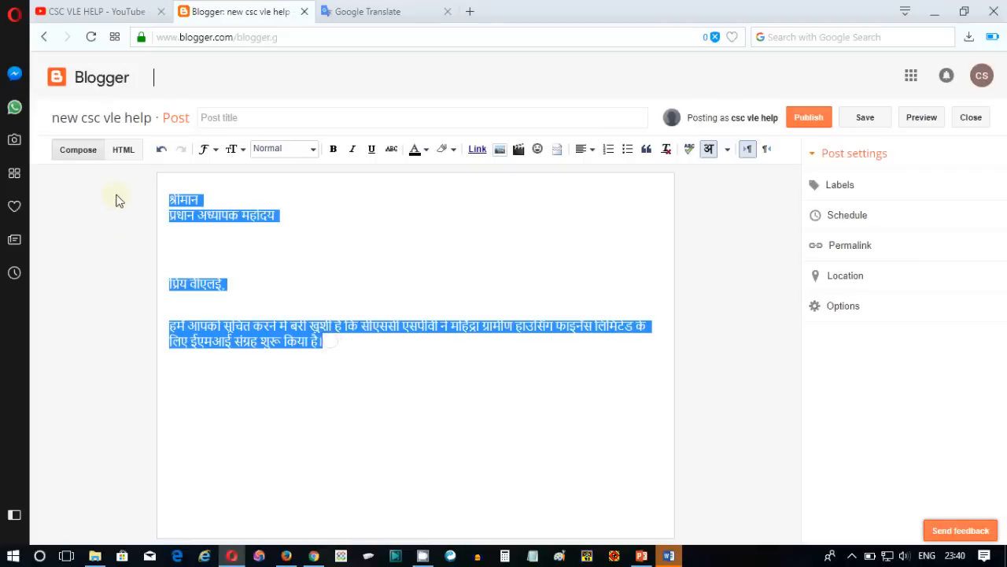
# - Copy the entire post text, switch to Word, and paste it into a new blank document in a maximized window
pyautogui.hotkey('ctrl', 'a')
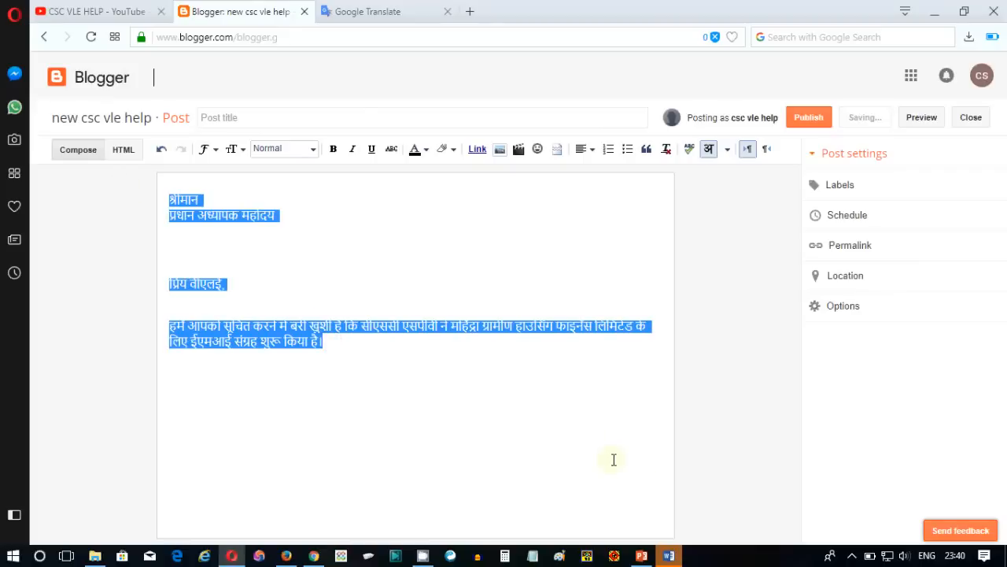
pyautogui.click(669, 555)
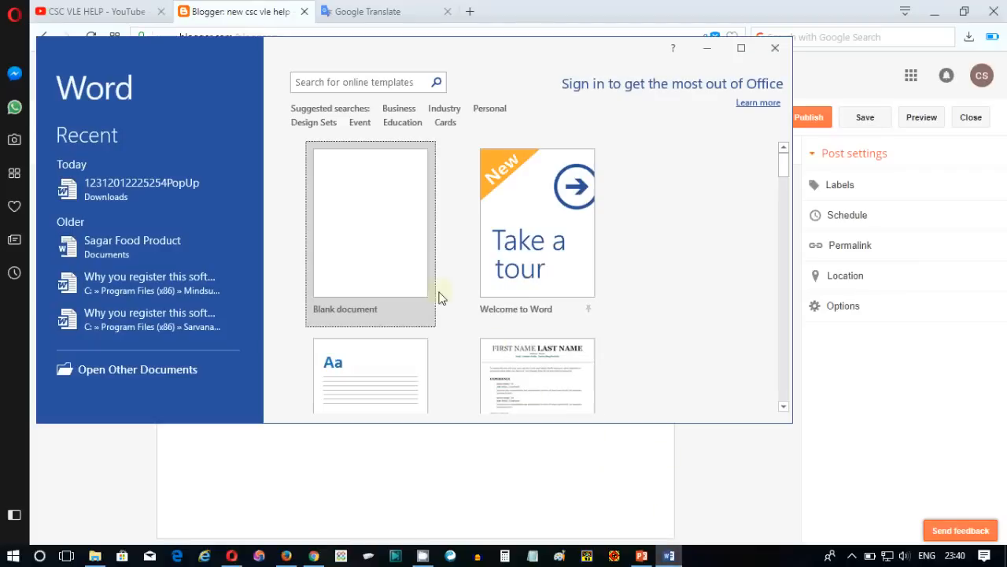
pyautogui.click(399, 239)
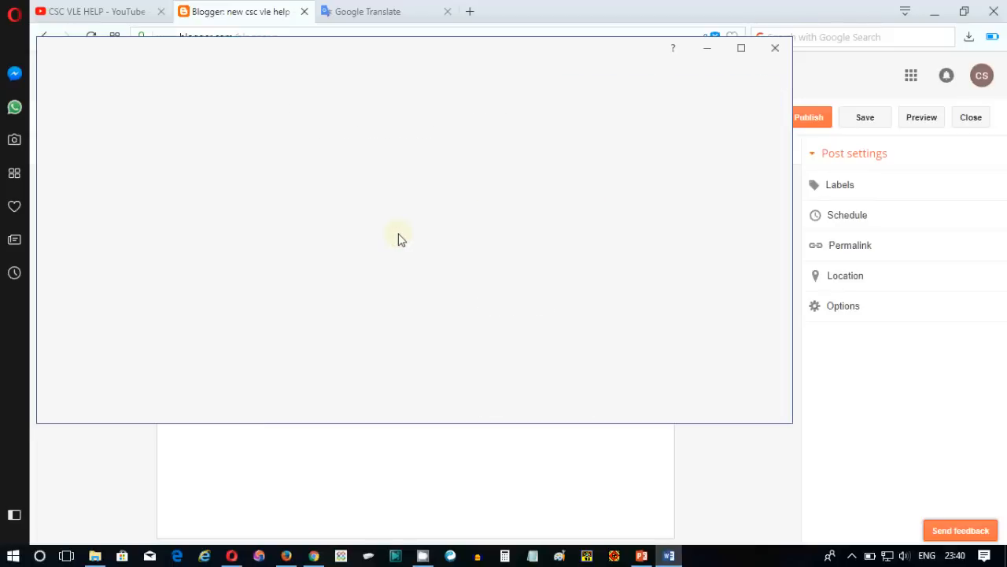
pyautogui.click(745, 49)
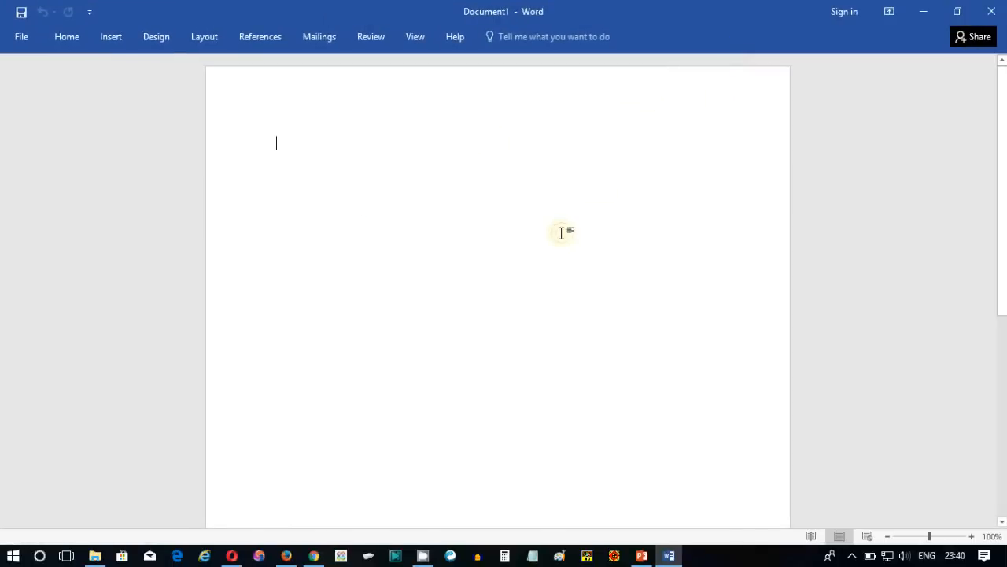
pyautogui.hotkey('ctrl', 'v')
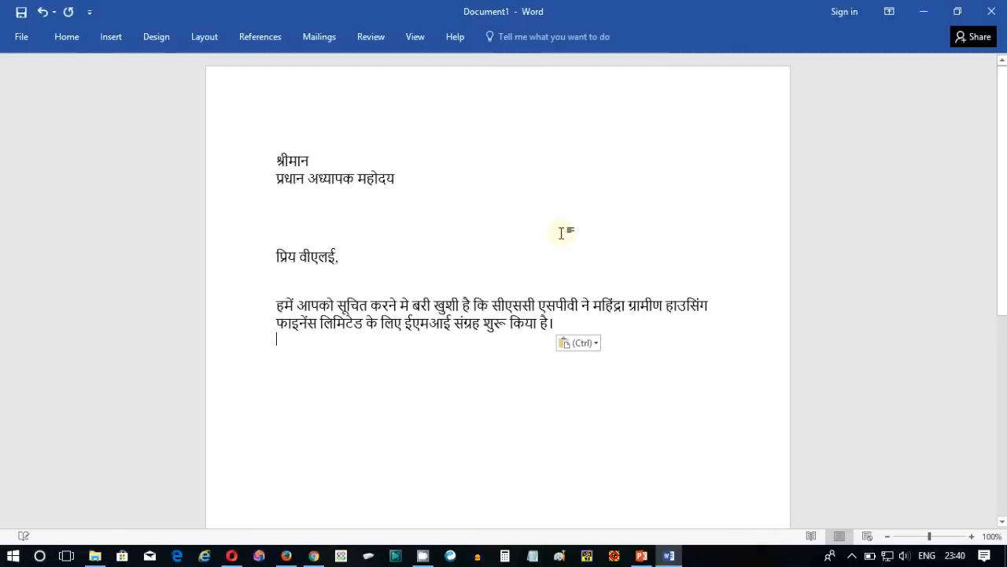
# - Make all of the pasted Hindi text bold, italic and underlined, and enlarge it to 20 pt
pyautogui.hotkey('ctrl', 'a')
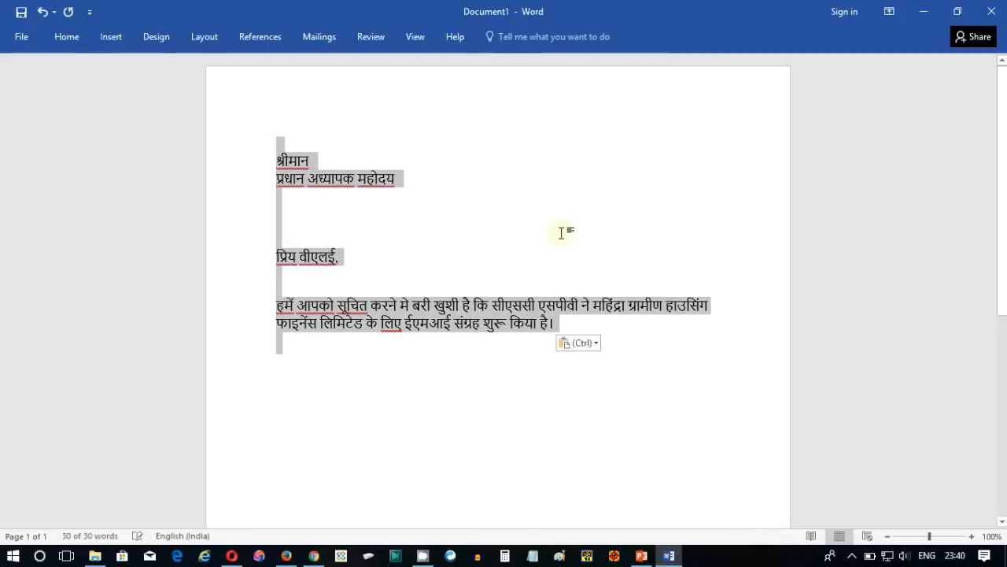
pyautogui.hotkey('ctrl', 'b')
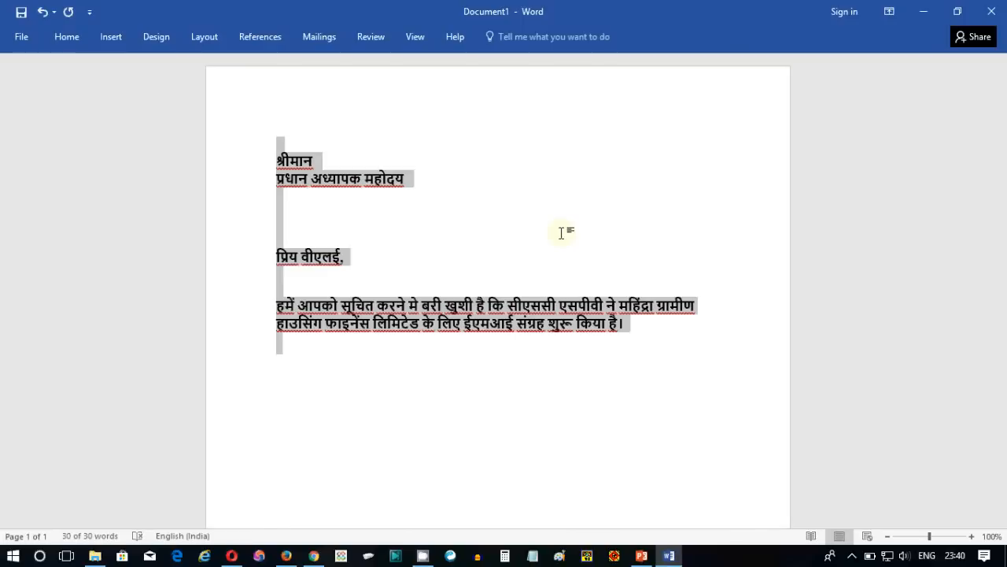
pyautogui.hotkey('ctrl', 'shift', '.')
pyautogui.hotkey('ctrl', 'shift', '.')
pyautogui.hotkey('ctrl', 'shift', '.')
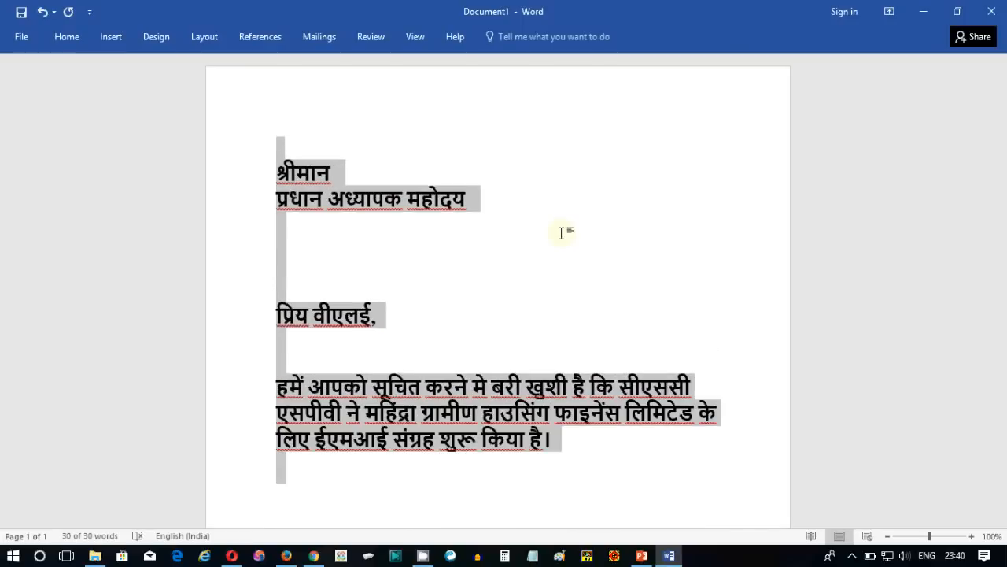
pyautogui.hotkey('ctrl', 'i')
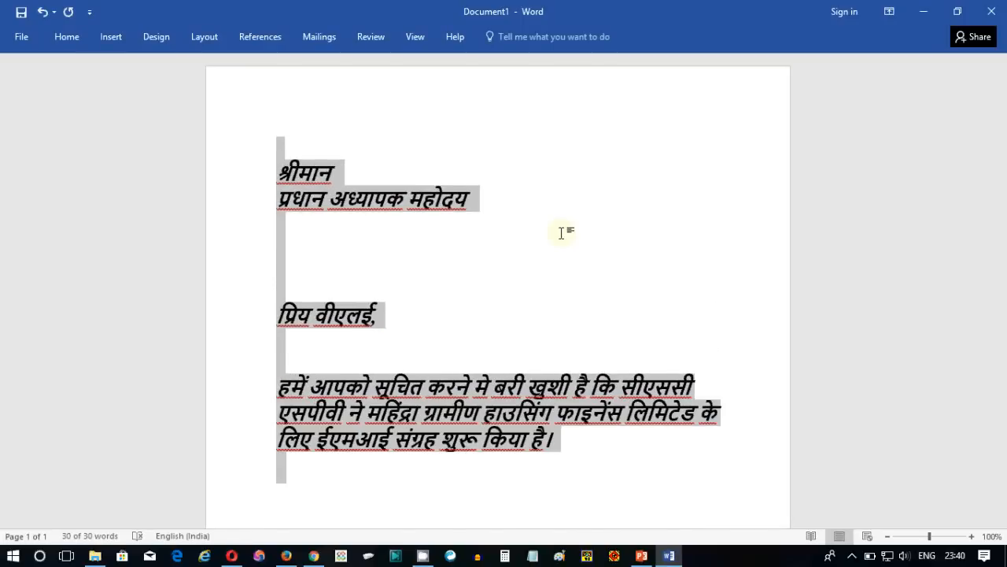
pyautogui.hotkey('ctrl', 'u')
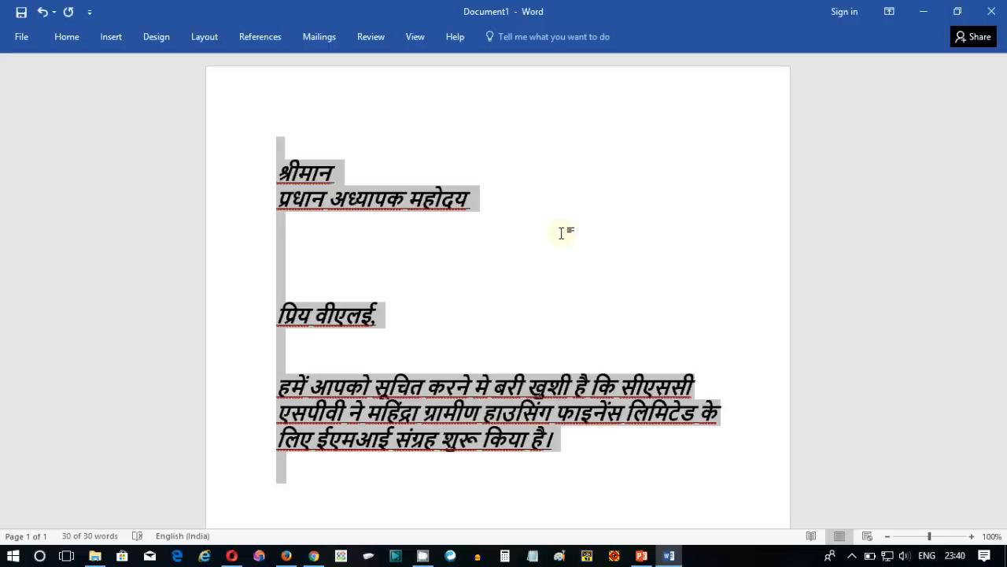
pyautogui.click(561, 232)
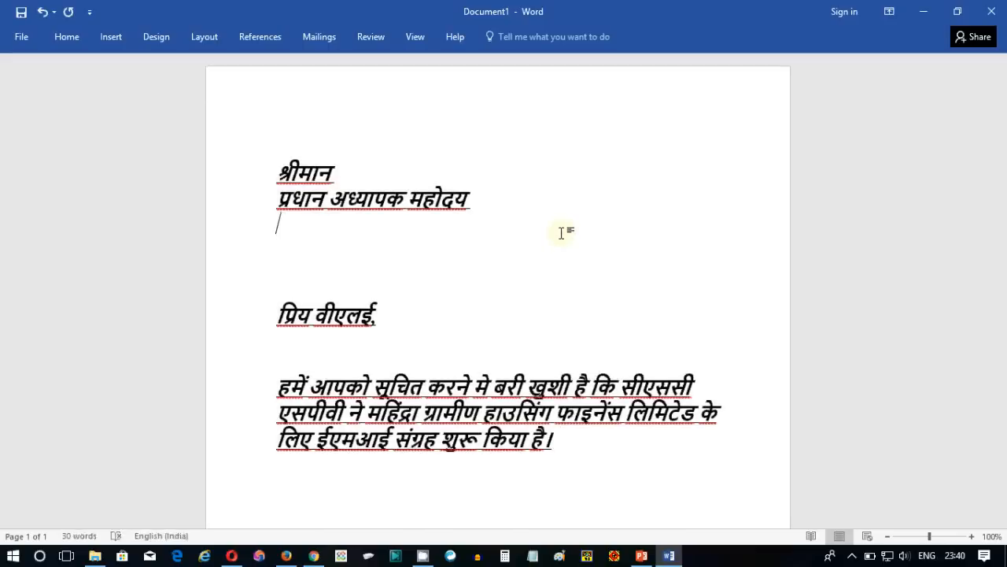
pyautogui.doubleClick(446, 405)
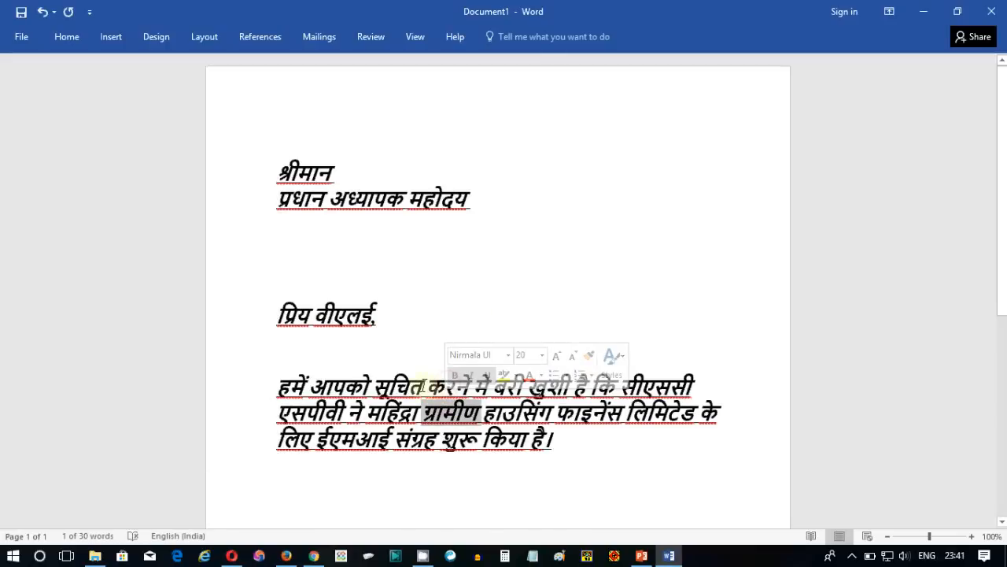
pyautogui.doubleClick(423, 385)
pyautogui.click(424, 384)
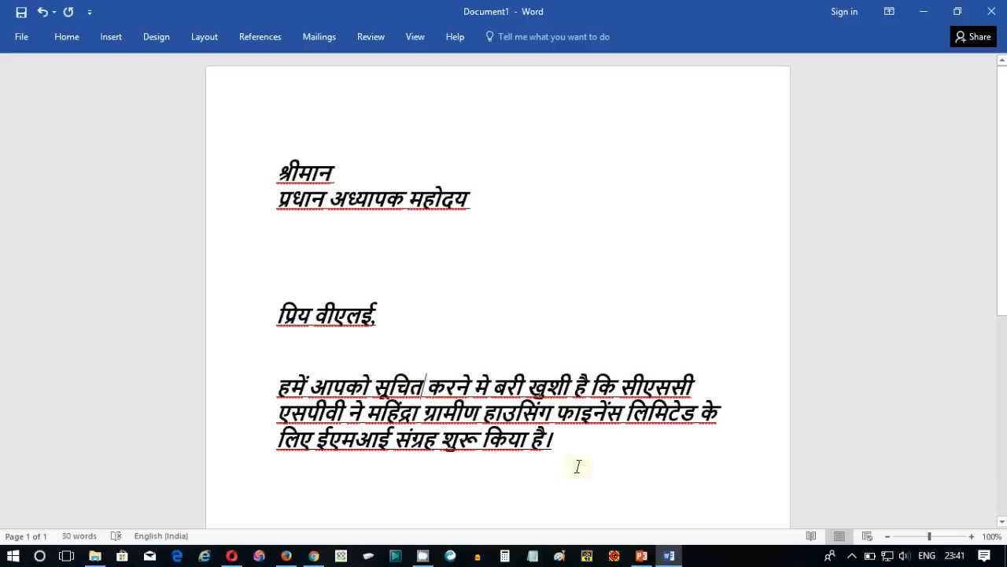
# - Return to the Blogger post in Opera, put the cursor below the Hindi paragraph, and set the transliteration language to বাংলা
pyautogui.click(313, 555)
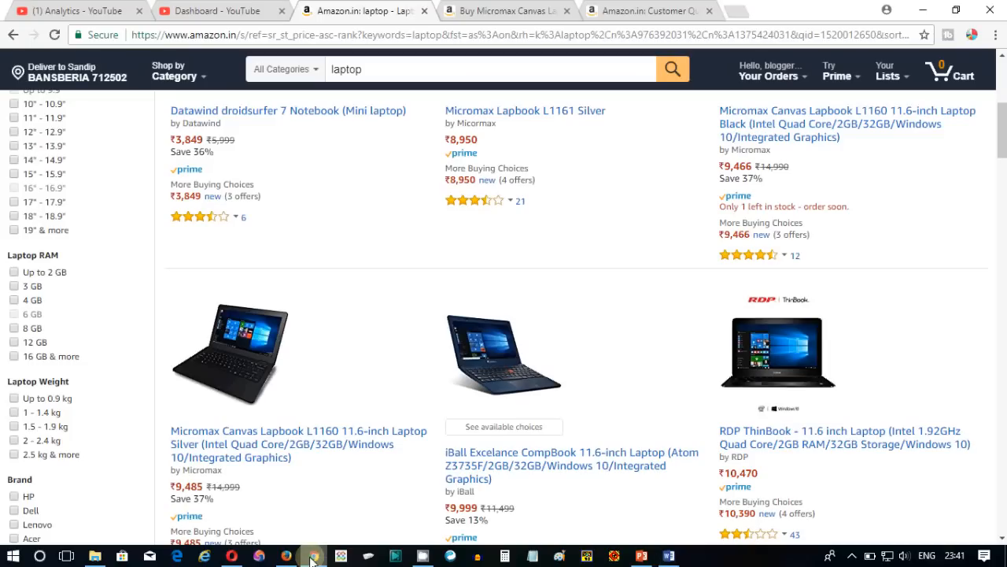
pyautogui.click(231, 556)
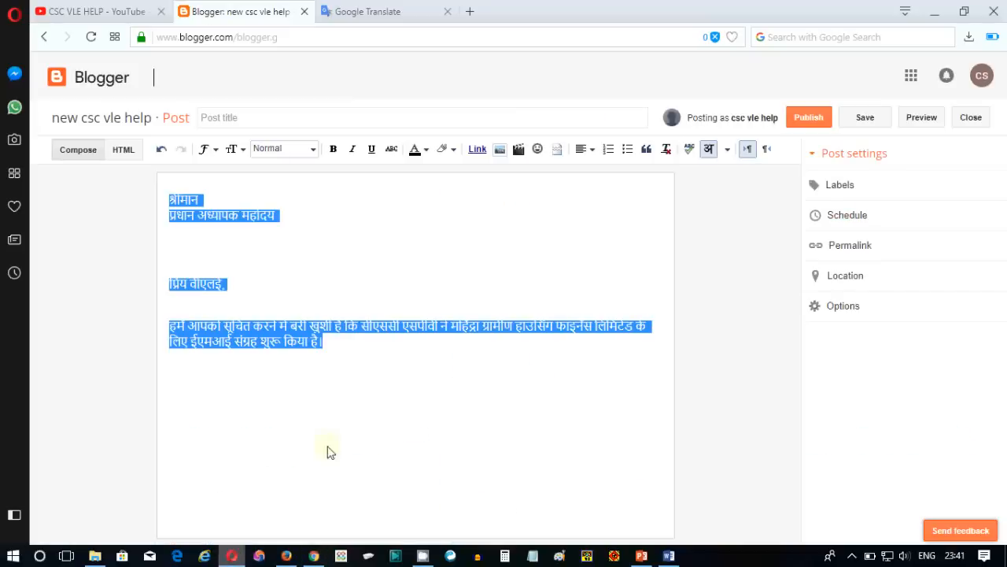
pyautogui.click(417, 329)
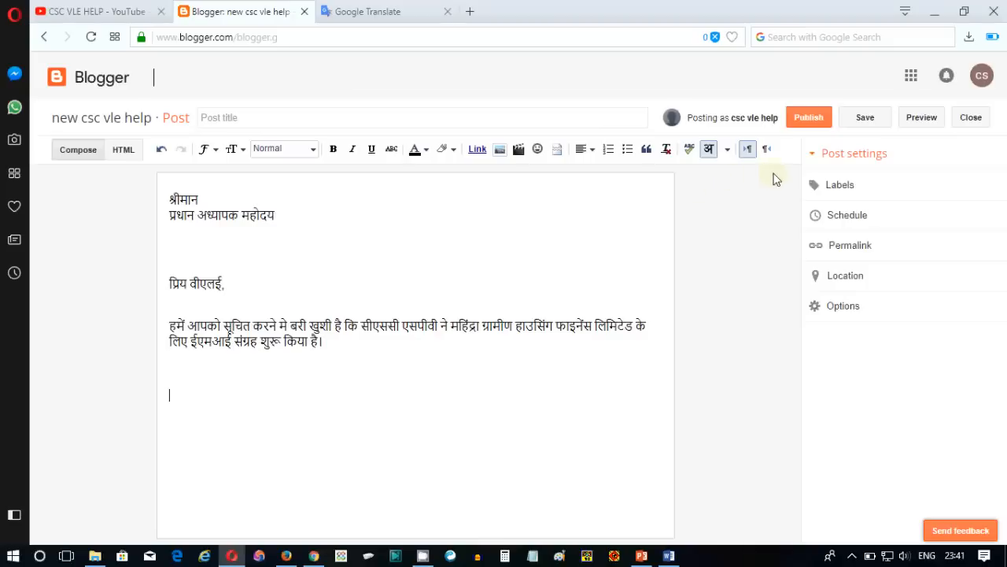
pyautogui.click(727, 152)
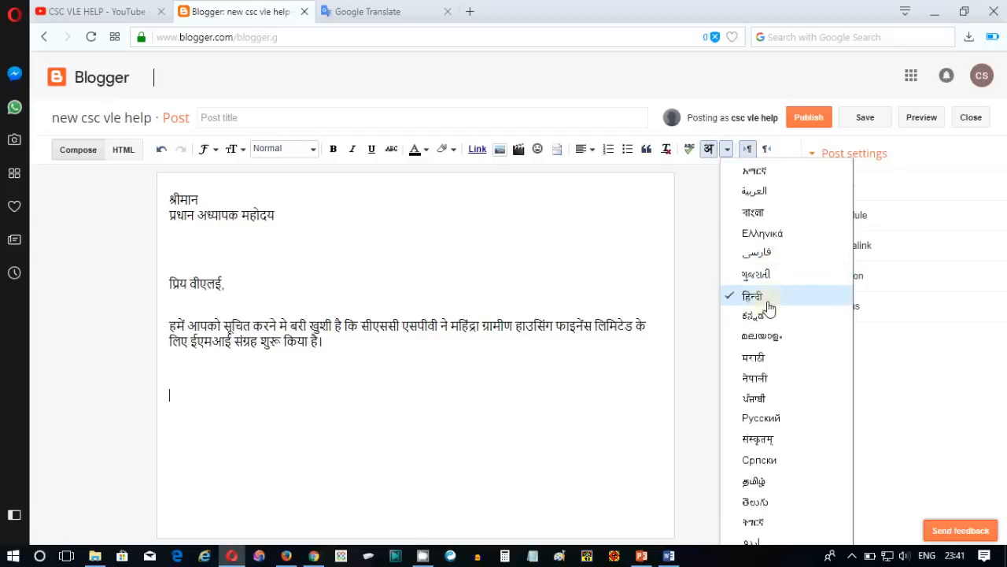
pyautogui.click(760, 214)
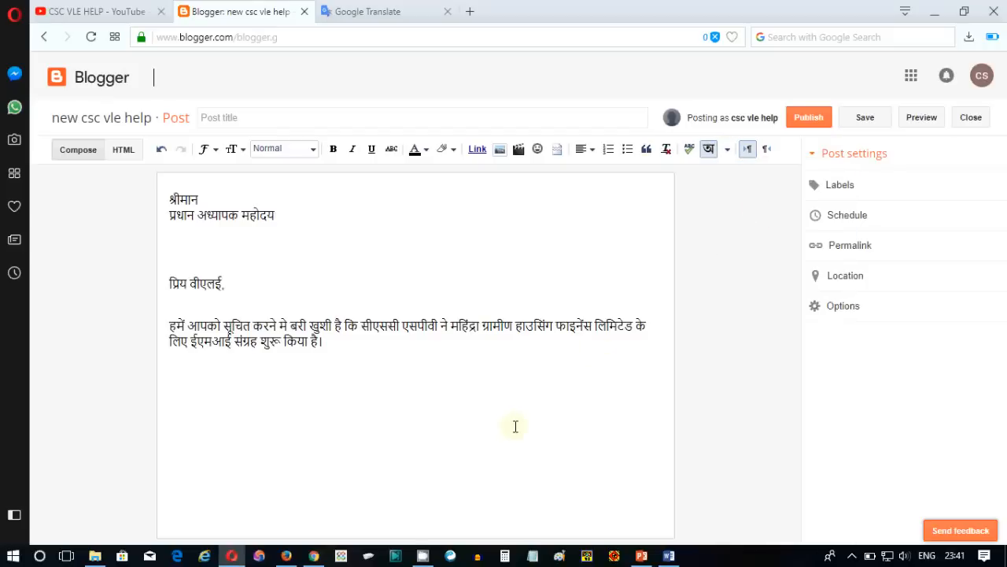
# - Enter "নমস্কার" below the Hindi paragraph by transliterating "namaskar", followed by a line break
pyautogui.write('nama')
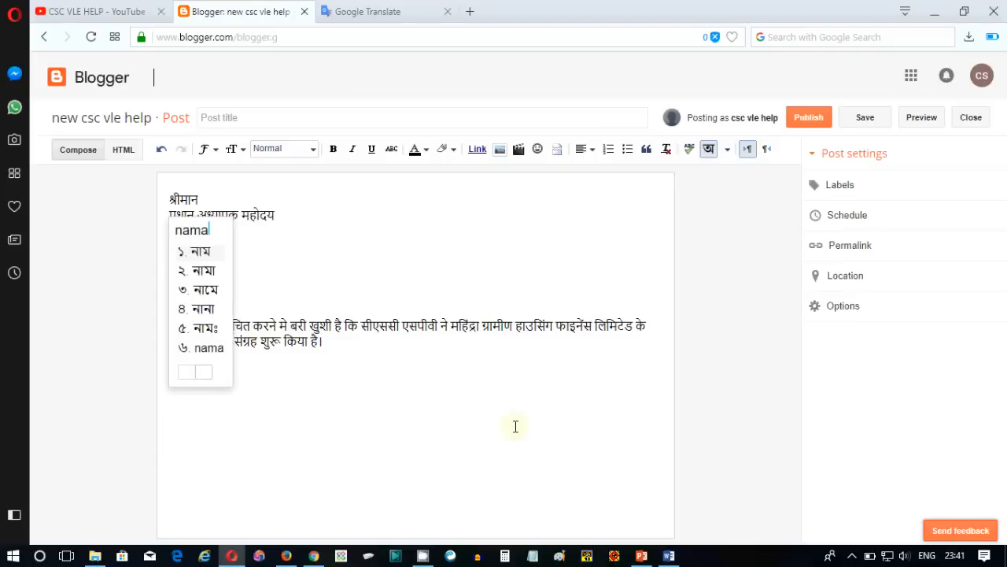
pyautogui.write('skar')
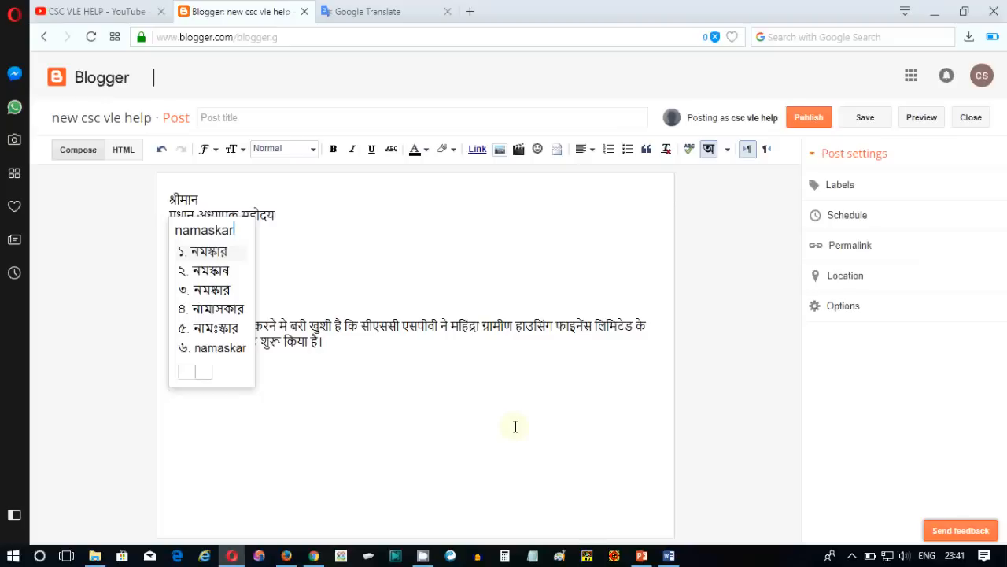
pyautogui.click(218, 261)
pyautogui.press('Return')
# - Fill the line below "নমস্কার" with the Bengali sample text "সাডফসাডফ এসডফসাডফ এসডিফ সে" using transliteration
pyautogui.write('sa')
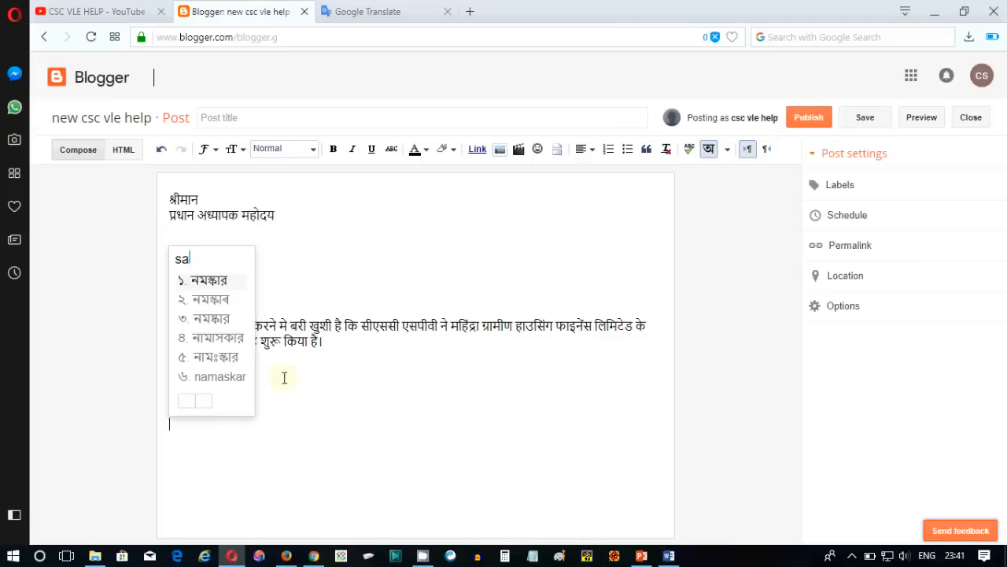
pyautogui.write('dfasdf')
pyautogui.press('space')
pyautogui.write('asdfasdf')
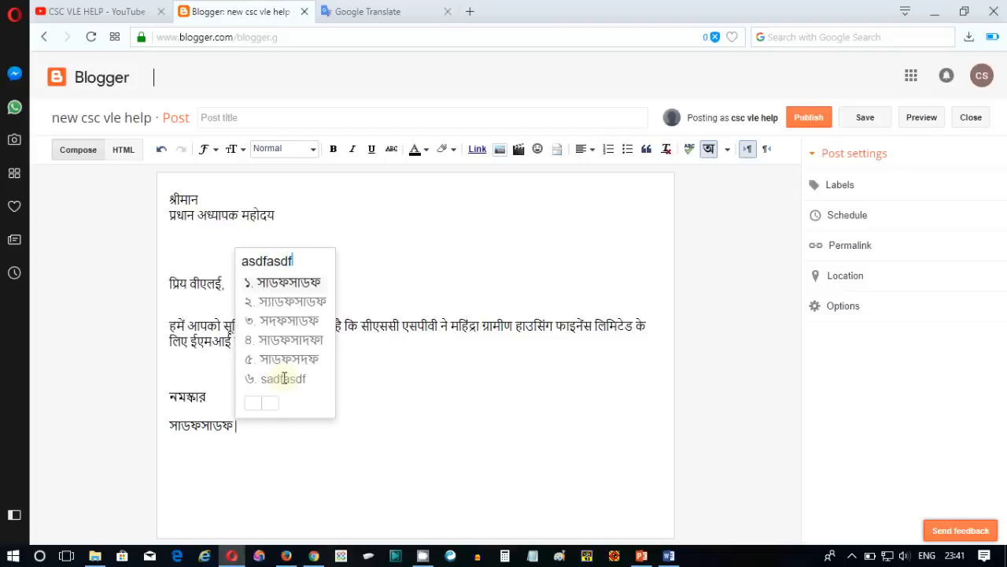
pyautogui.press('space')
pyautogui.write('asdf')
pyautogui.press('space')
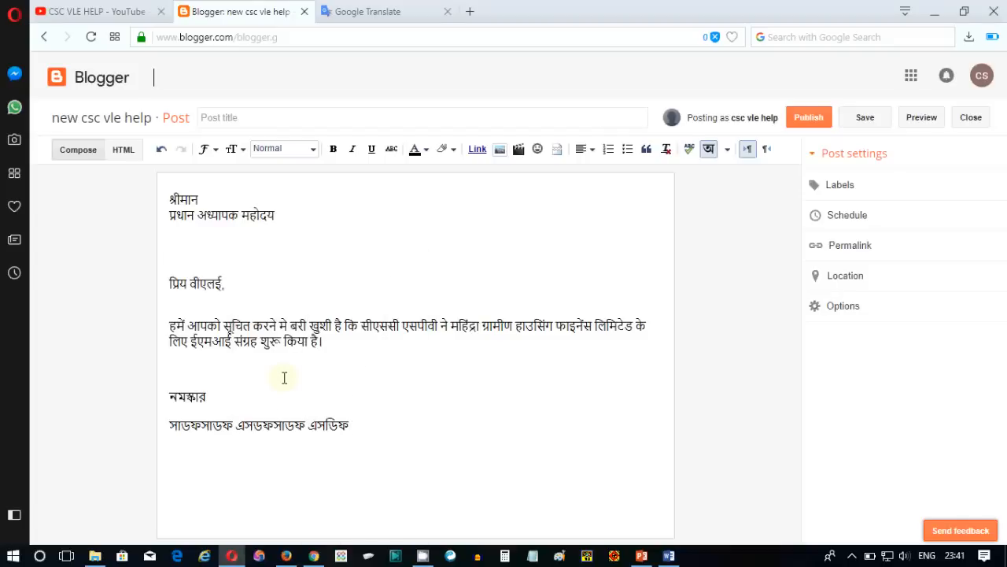
pyautogui.write('se')
pyautogui.press('space')
pyautogui.click(402, 411)
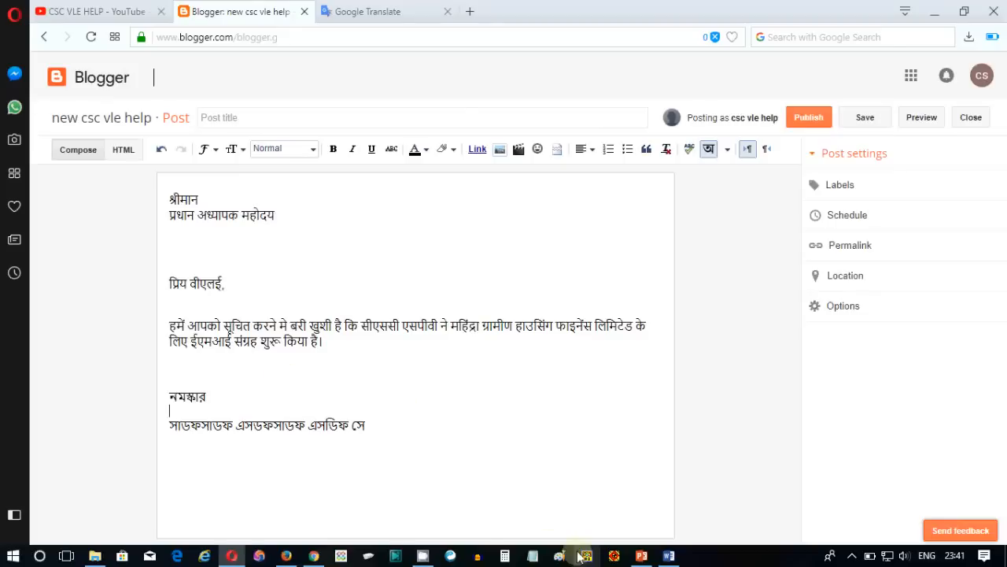